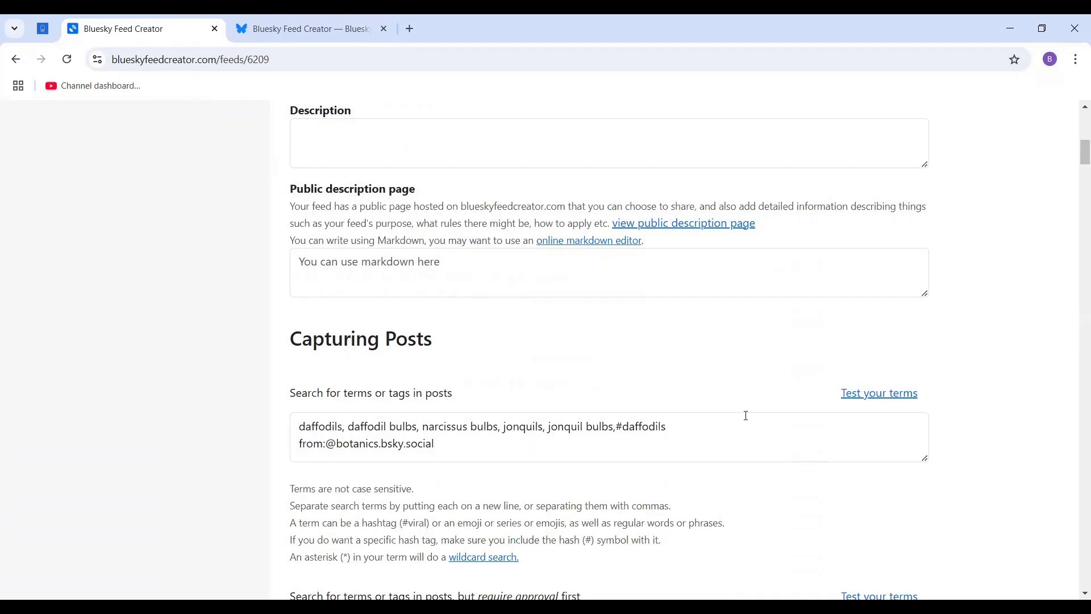
# Review the feed's post-capturing terms, look over the test page for the search terms, and close it.
pyautogui.scroll(-2, 782, 432)
pyautogui.scroll(-2, 784, 431)
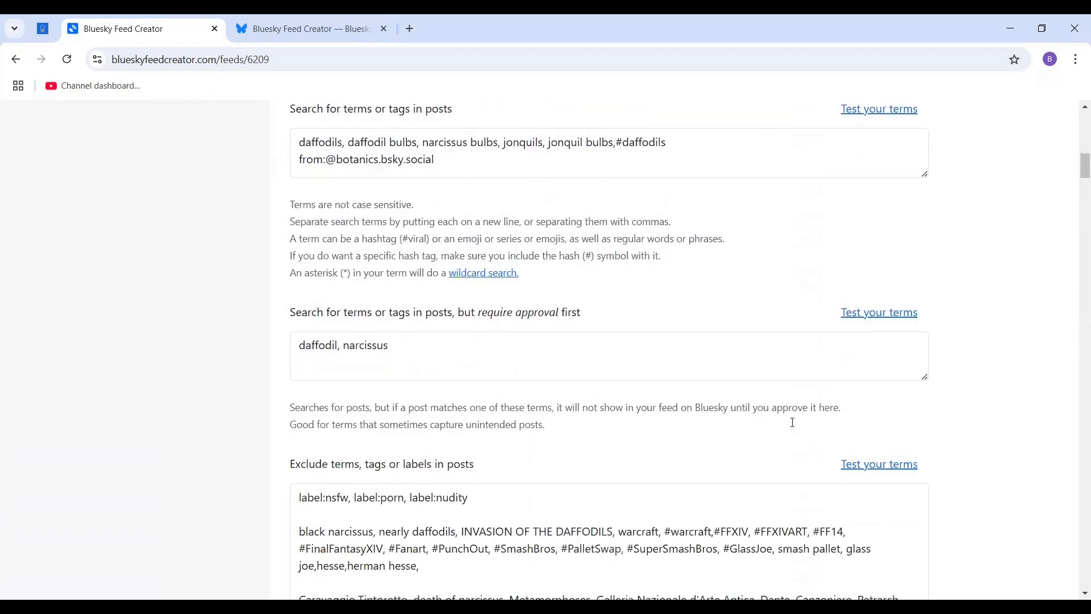
pyautogui.scroll(-4, 800, 420)
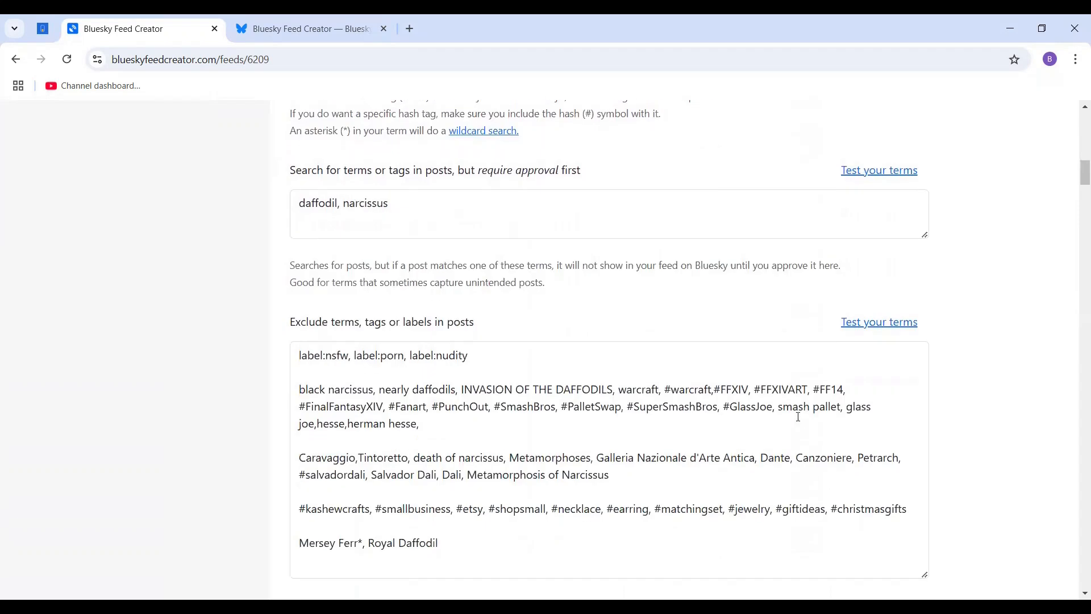
pyautogui.scroll(5, 799, 414)
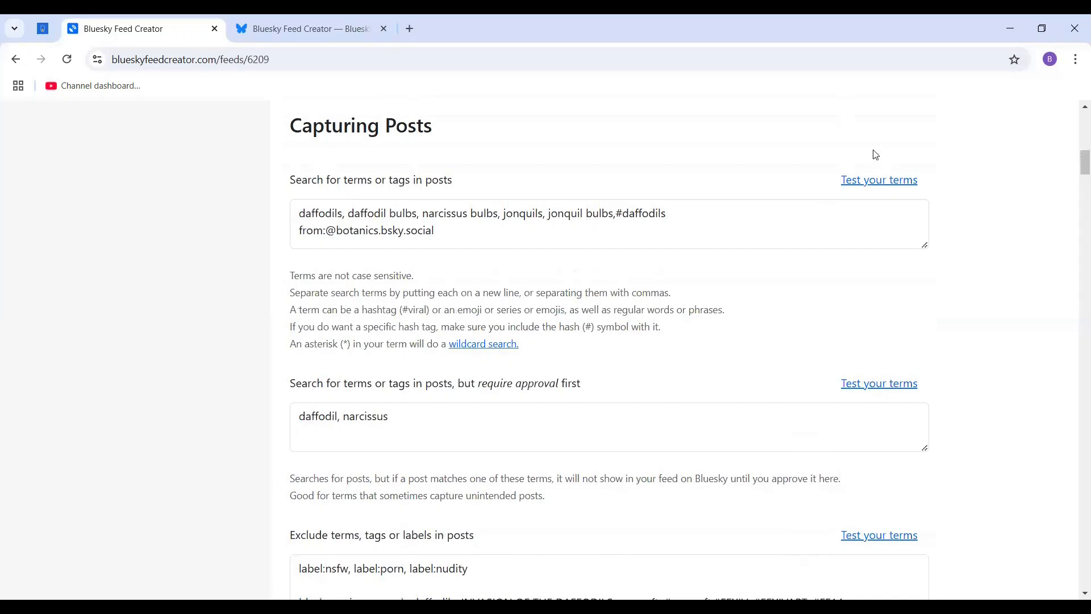
pyautogui.click(877, 181)
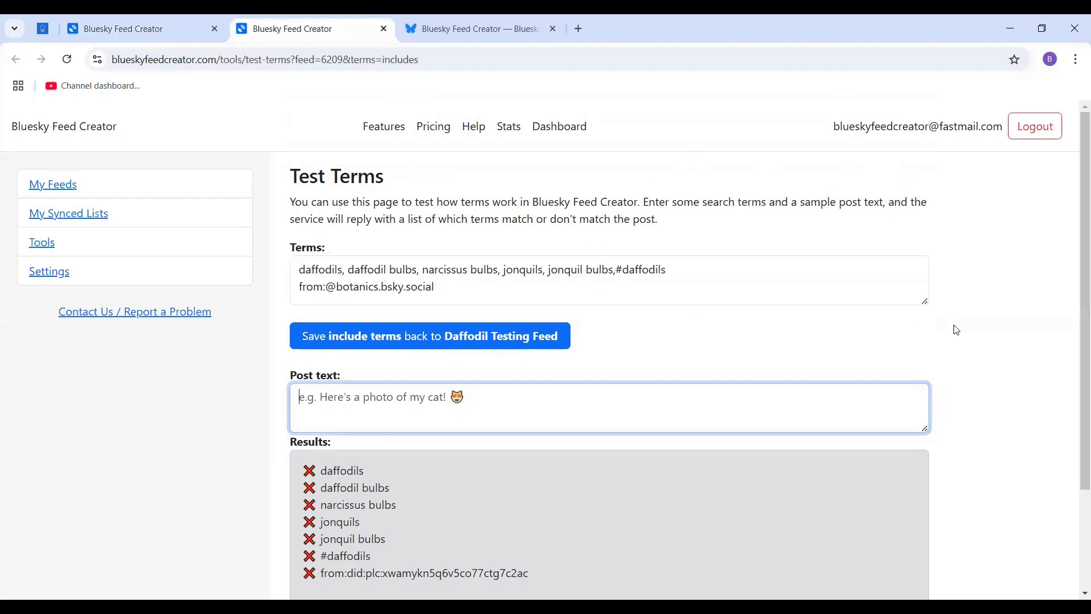
pyautogui.scroll(-2, 1034, 307)
pyautogui.scroll(-1, 981, 307)
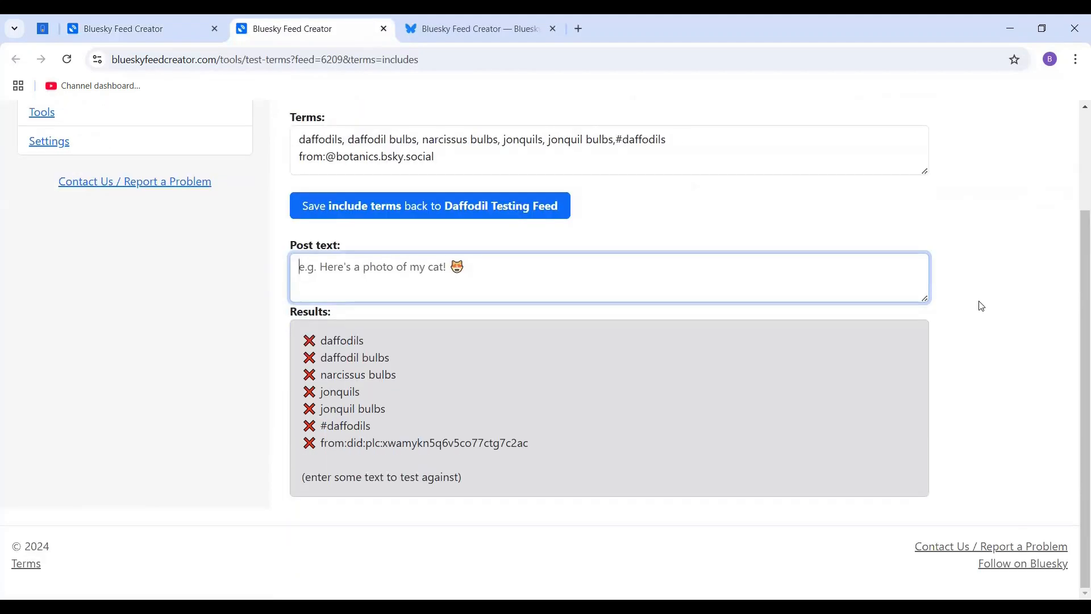
pyautogui.scroll(1, 979, 304)
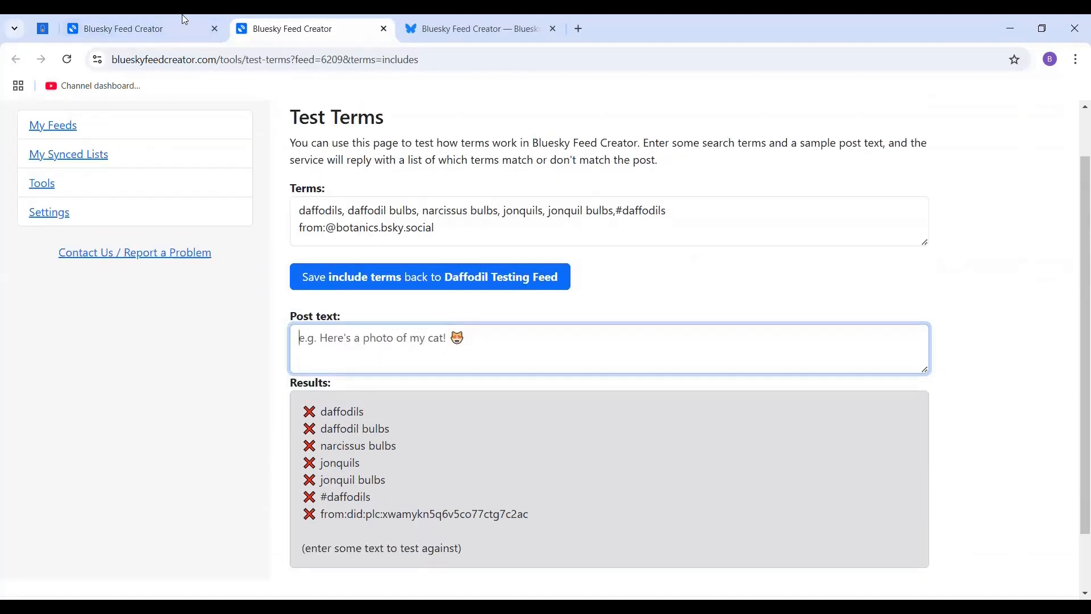
pyautogui.click(384, 28)
# Open the test page for the feed's "Search for terms or tags in posts" list and review the loaded terms.
pyautogui.scroll(1, 1021, 292)
pyautogui.scroll(-1, 1017, 290)
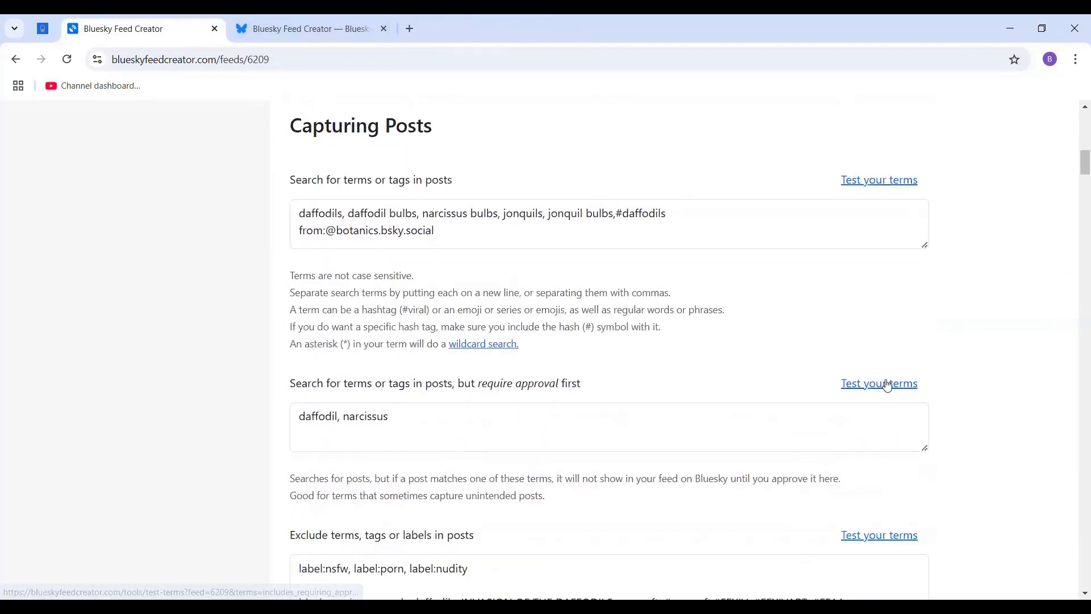
pyautogui.click(877, 183)
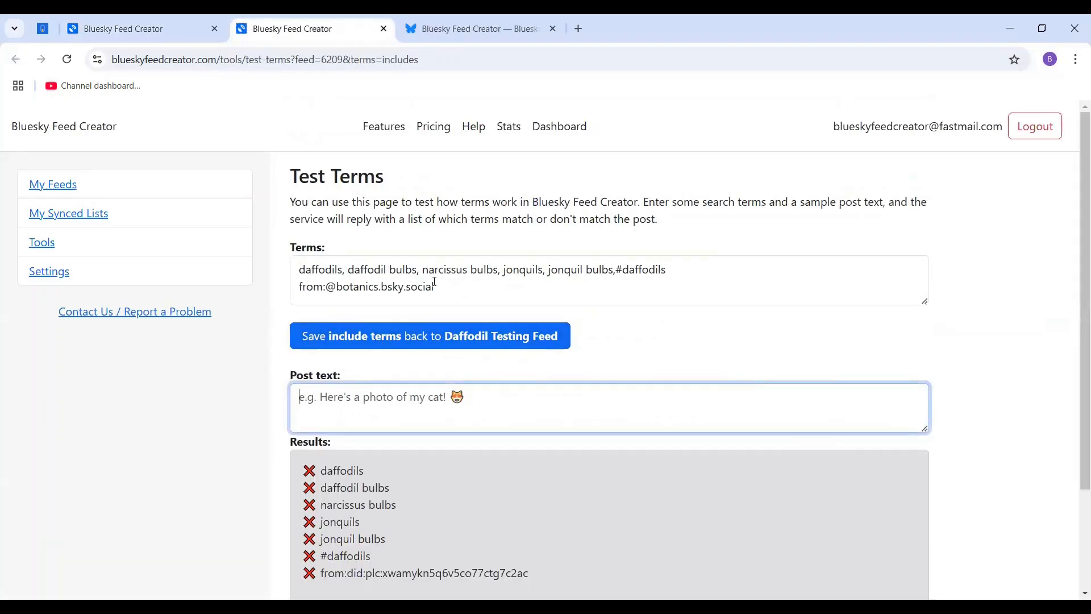
pyautogui.click(511, 290)
pyautogui.hotkey('ctrl', 'a')
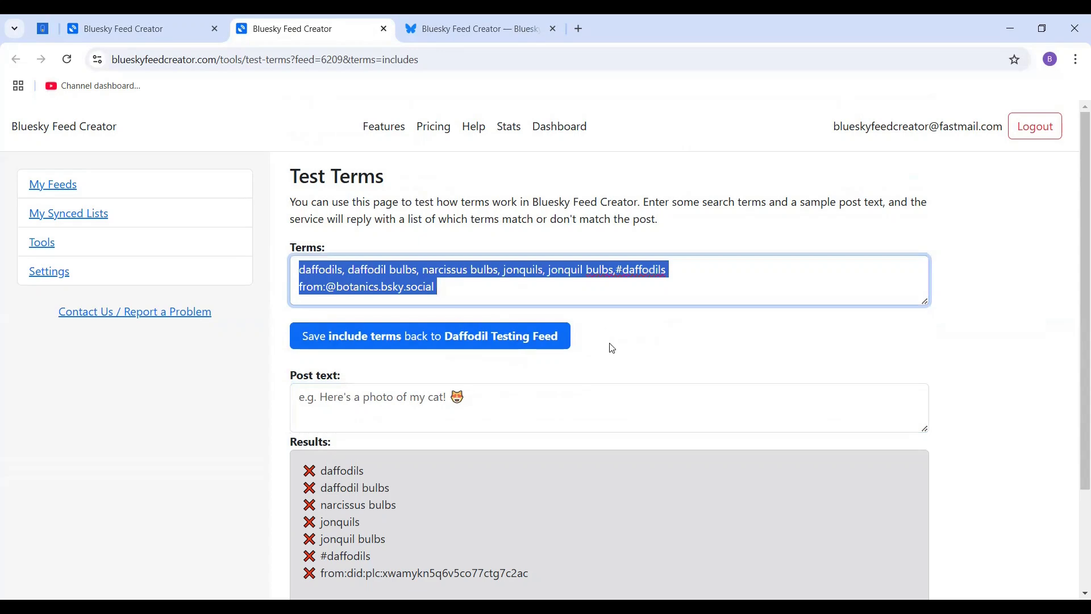
pyautogui.click(626, 346)
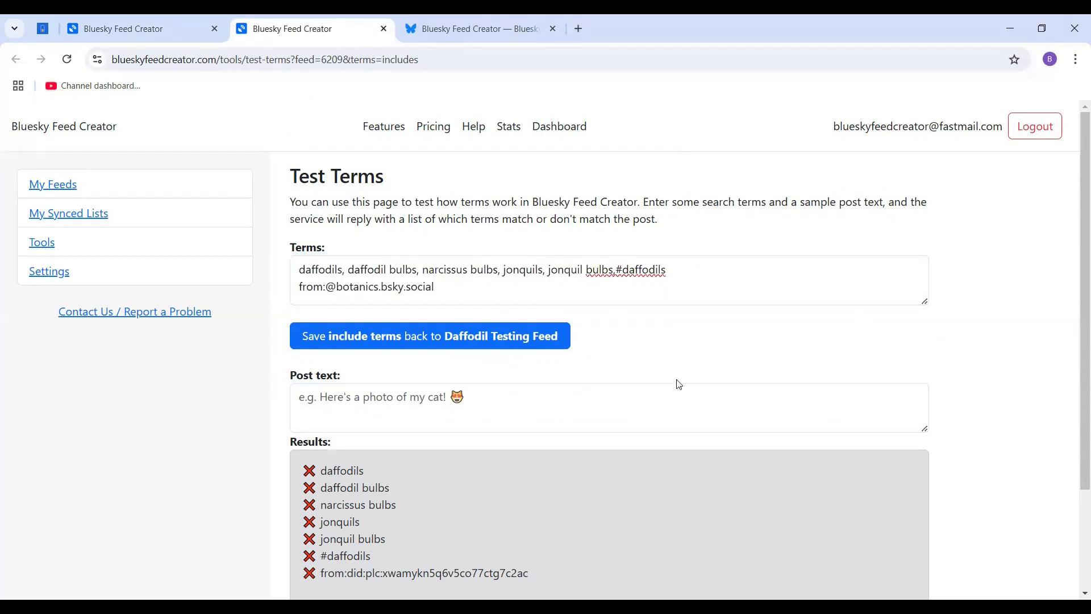
# Test the terms against the sample post text "I have a new daffodil in the garden".
pyautogui.click(471, 394)
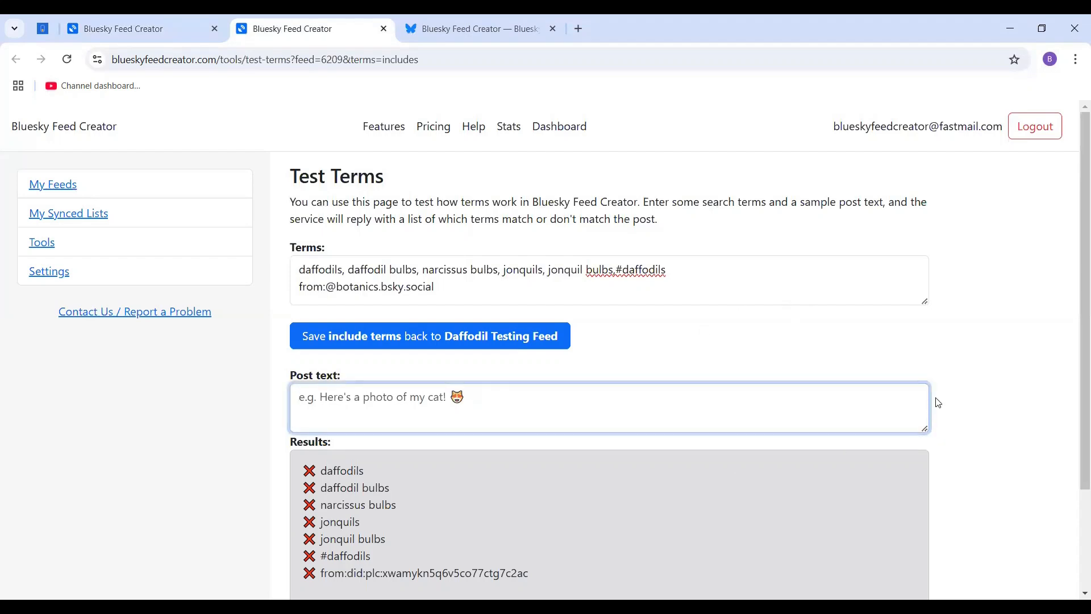
pyautogui.scroll(-1, 939, 403)
pyautogui.scroll(1, 907, 355)
pyautogui.scroll(-2, 1001, 358)
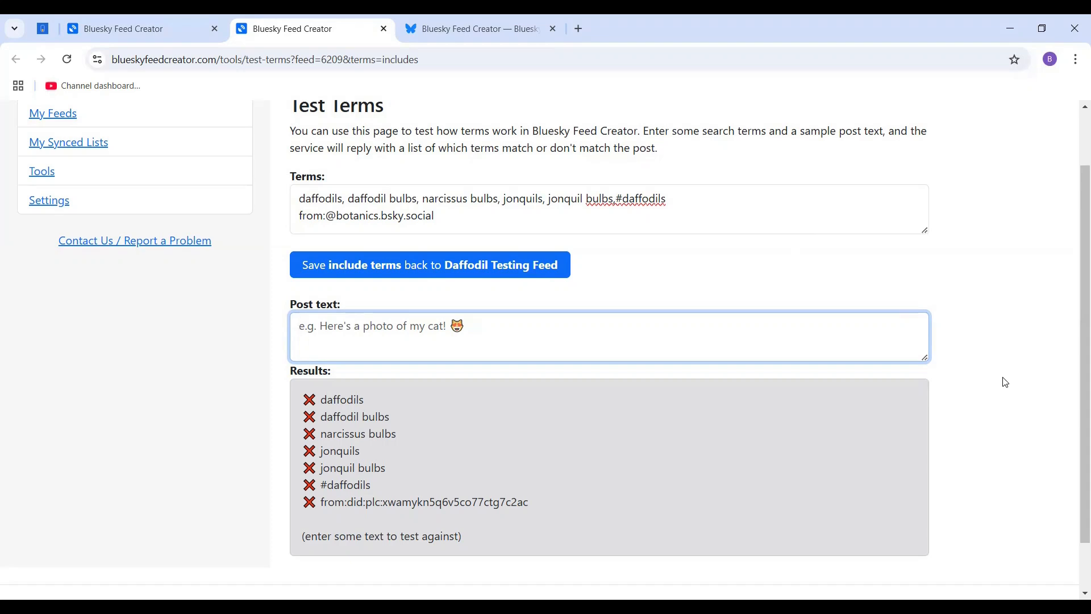
pyautogui.write('I have ')
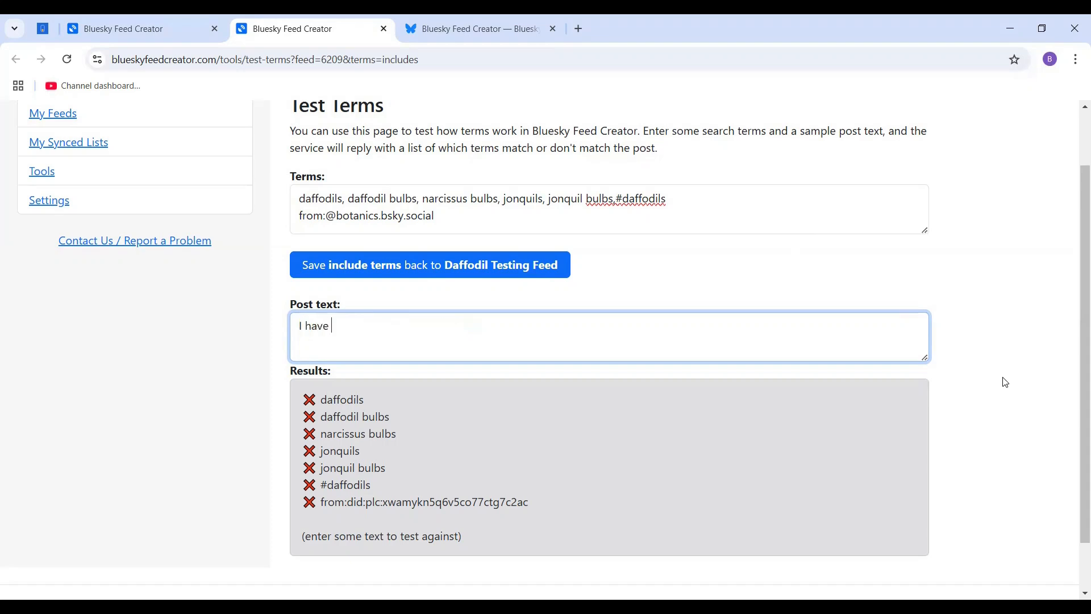
pyautogui.write('a new daf')
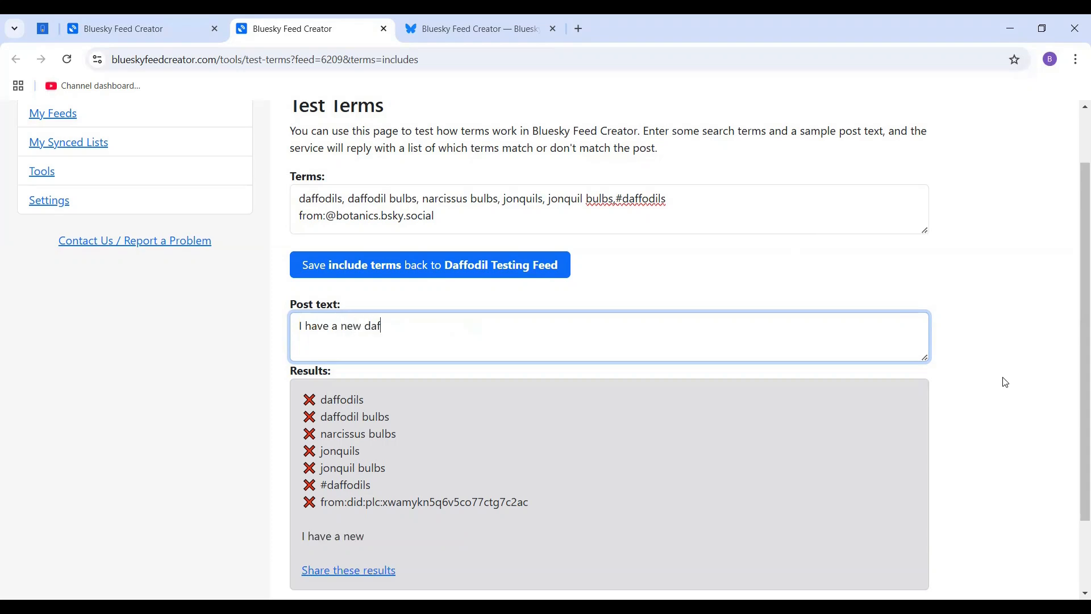
pyautogui.write('fodil in the garden')
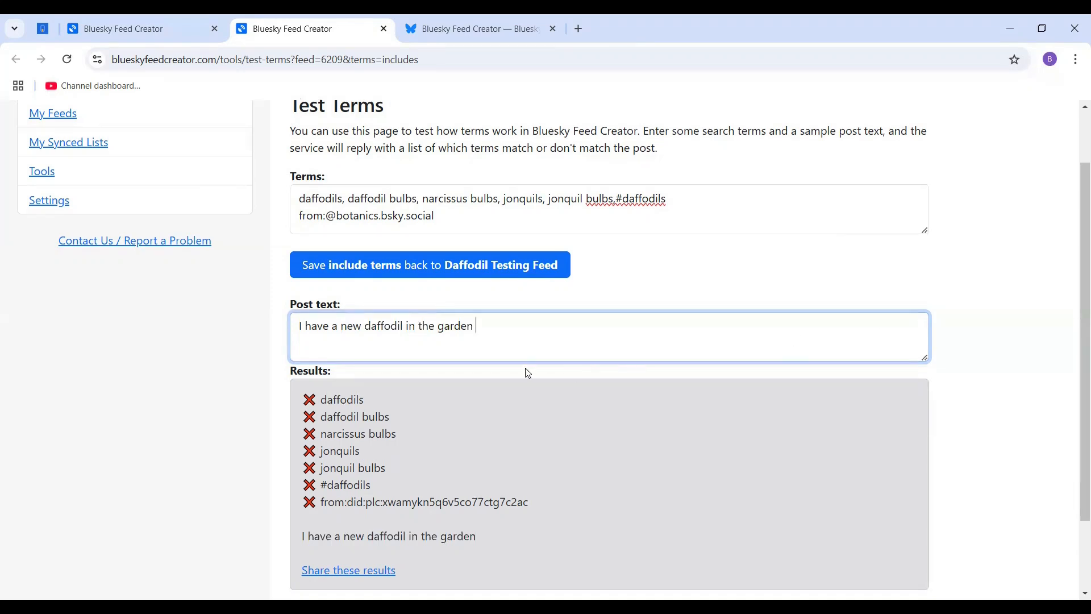
# Reword the sample post to "I have new daffodils in the garden" and make the flower word the hashtag #daffodils.
pyautogui.moveTo(403, 328); pyautogui.dragTo(334, 339)
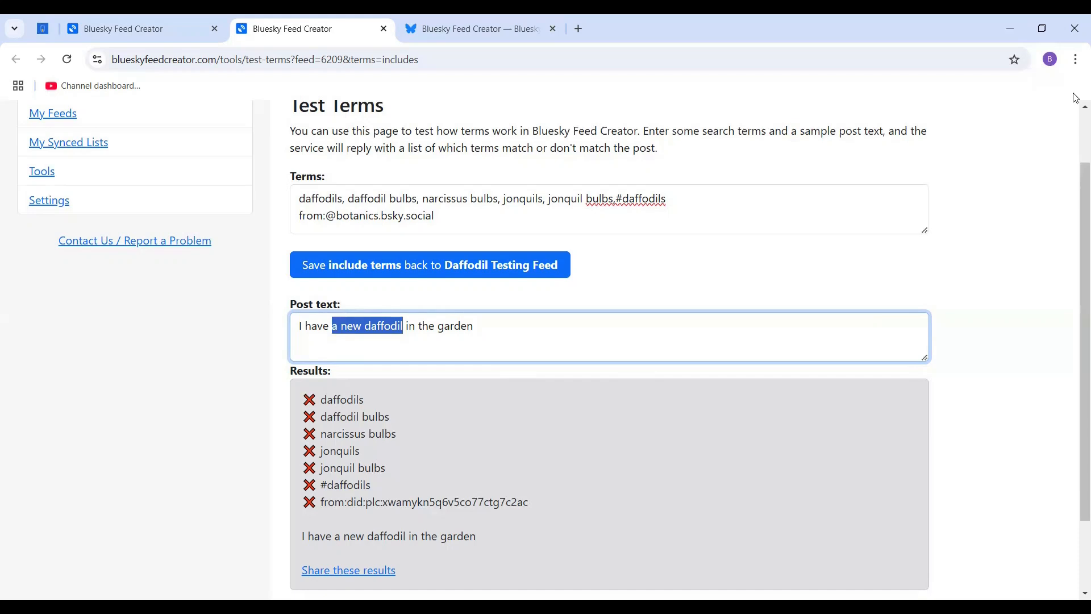
pyautogui.write('new da')
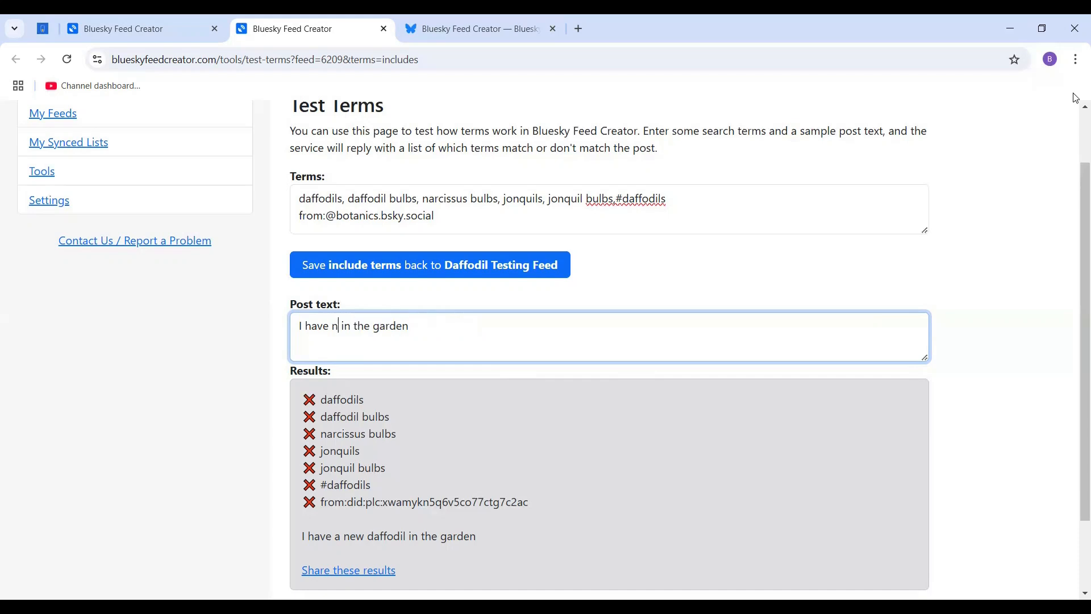
pyautogui.write('ffodi')
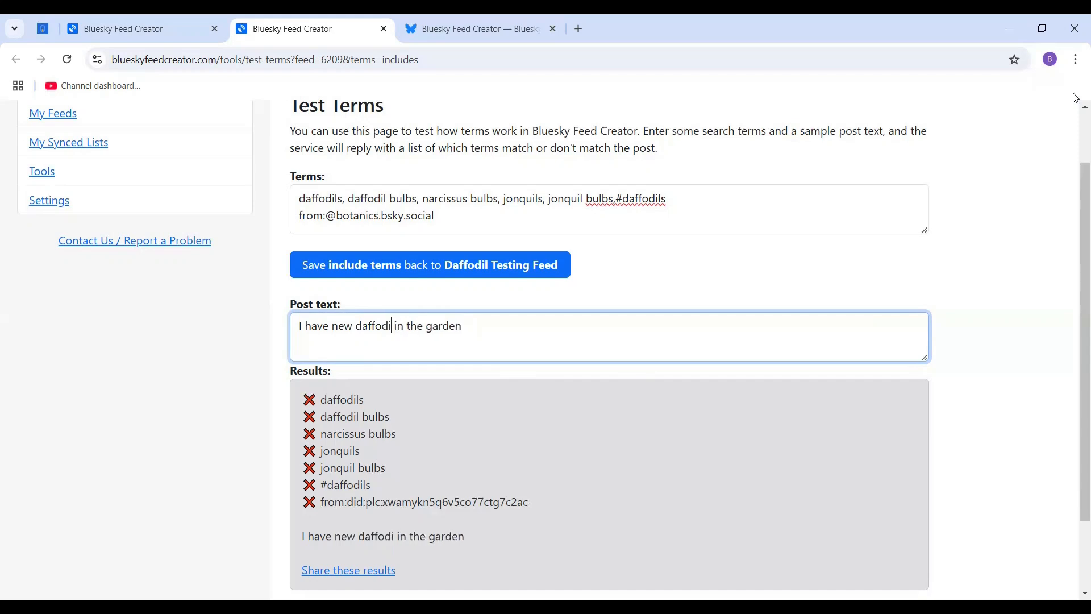
pyautogui.write('ls')
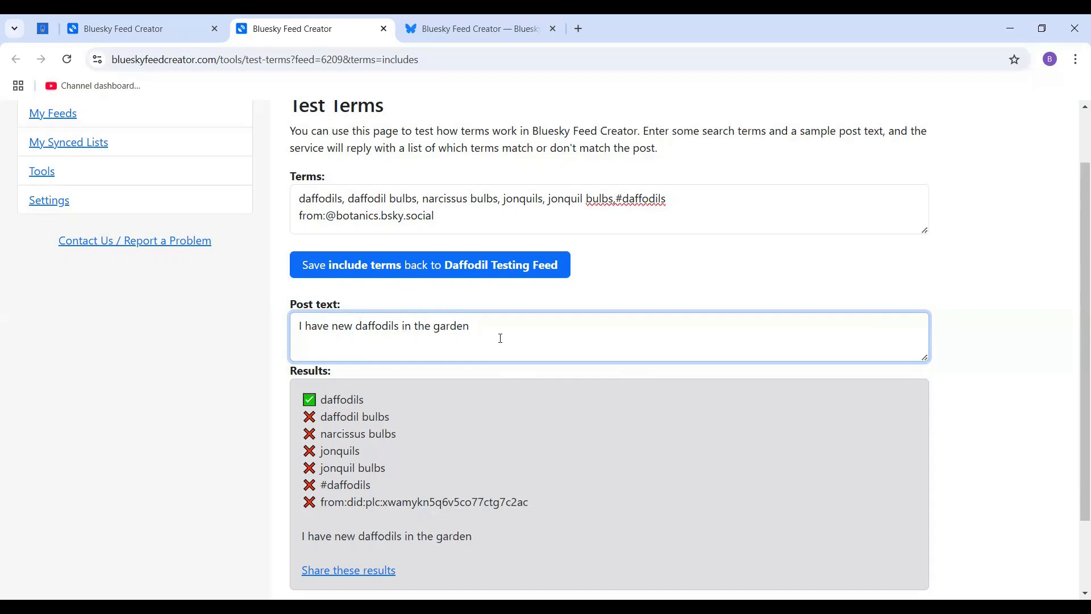
pyautogui.click(355, 325)
pyautogui.write('#')
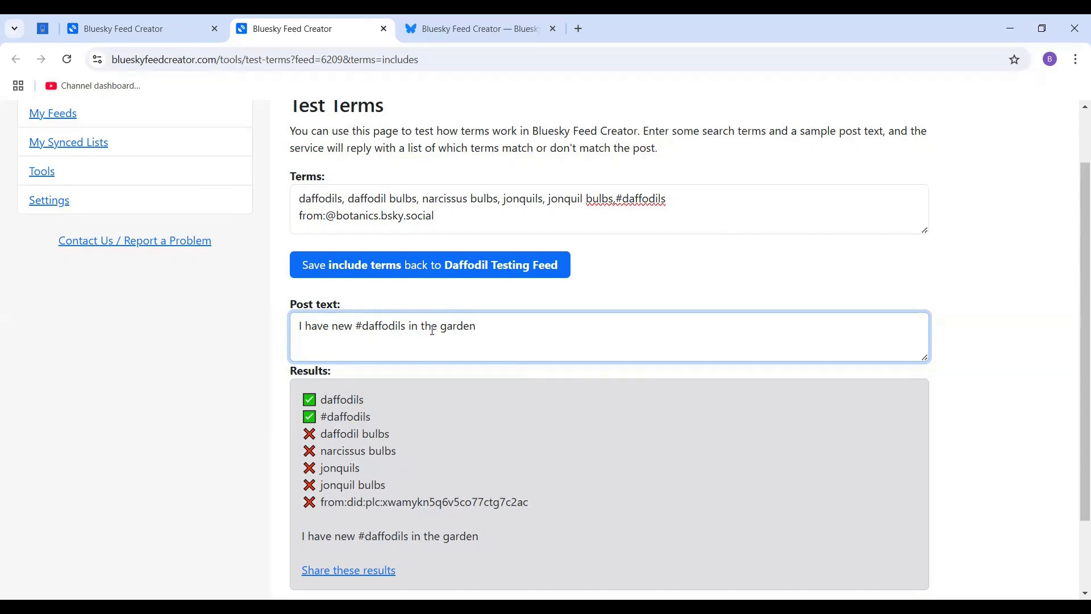
# Replace the sample post text with "Planted some jonquil bulbs today".
pyautogui.tripleClick(398, 334)
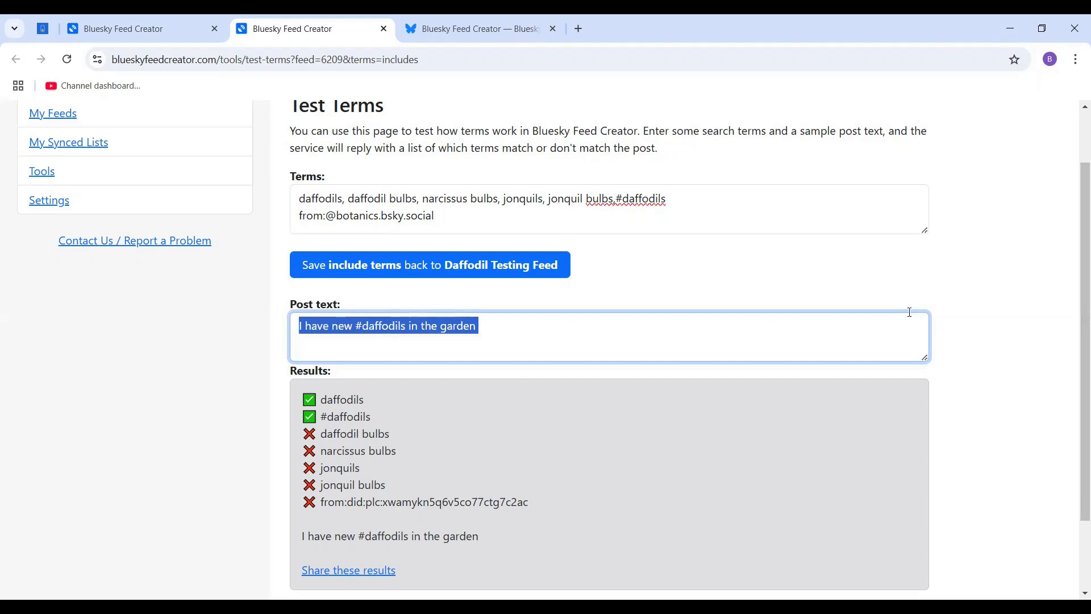
pyautogui.press('BackSpace')
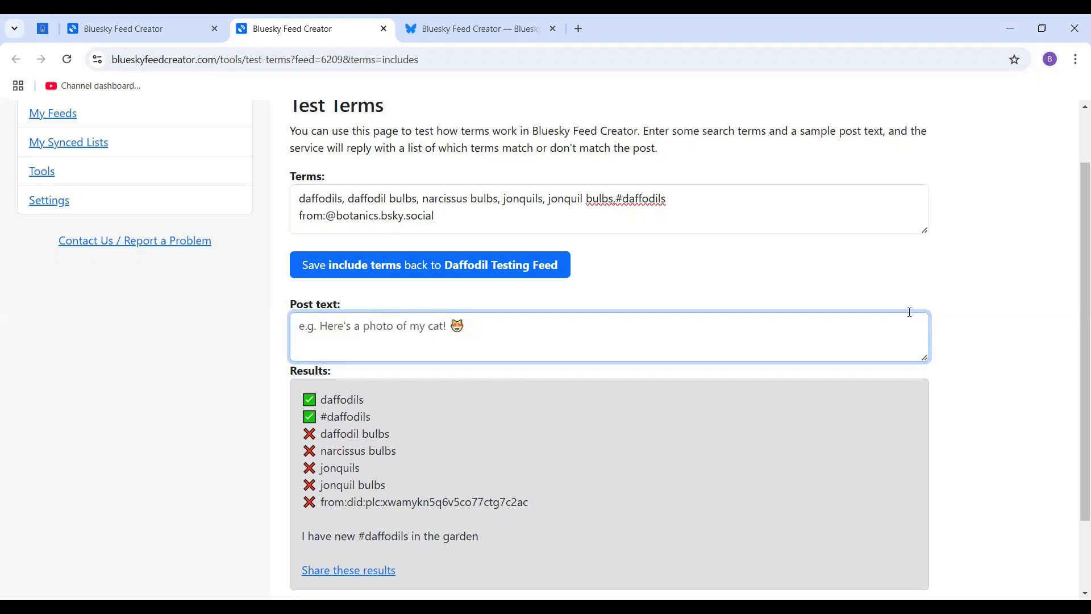
pyautogui.write('Plan')
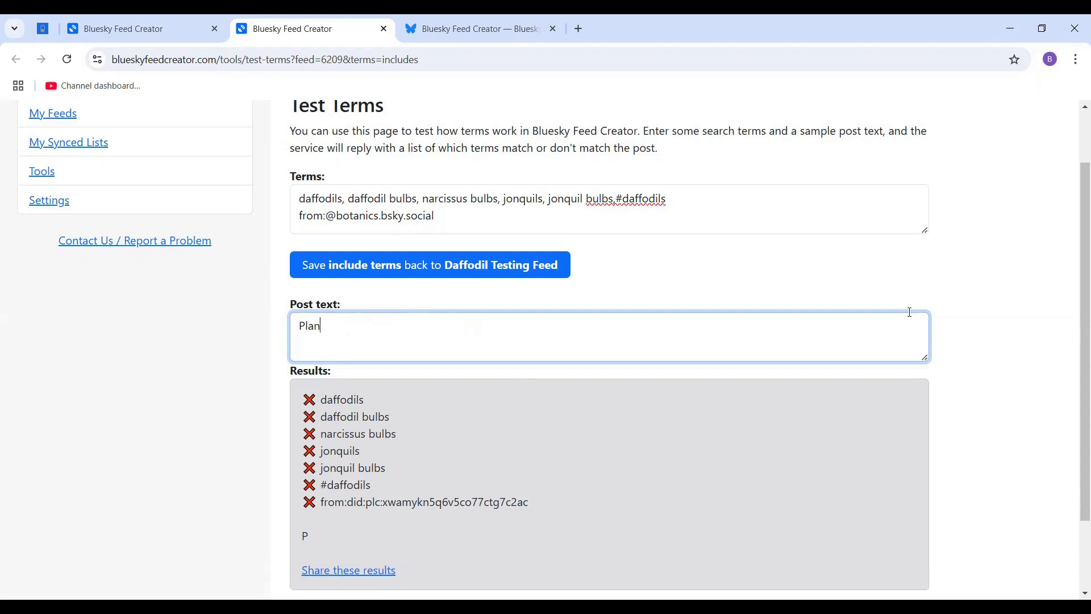
pyautogui.write('ted some jonquil')
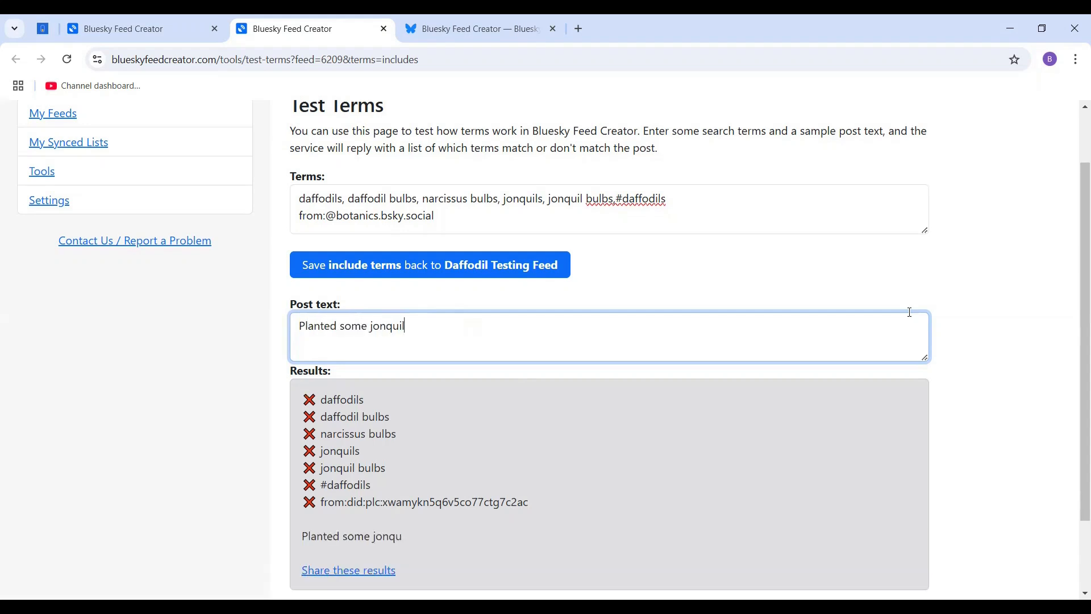
pyautogui.write(' bulbs today')
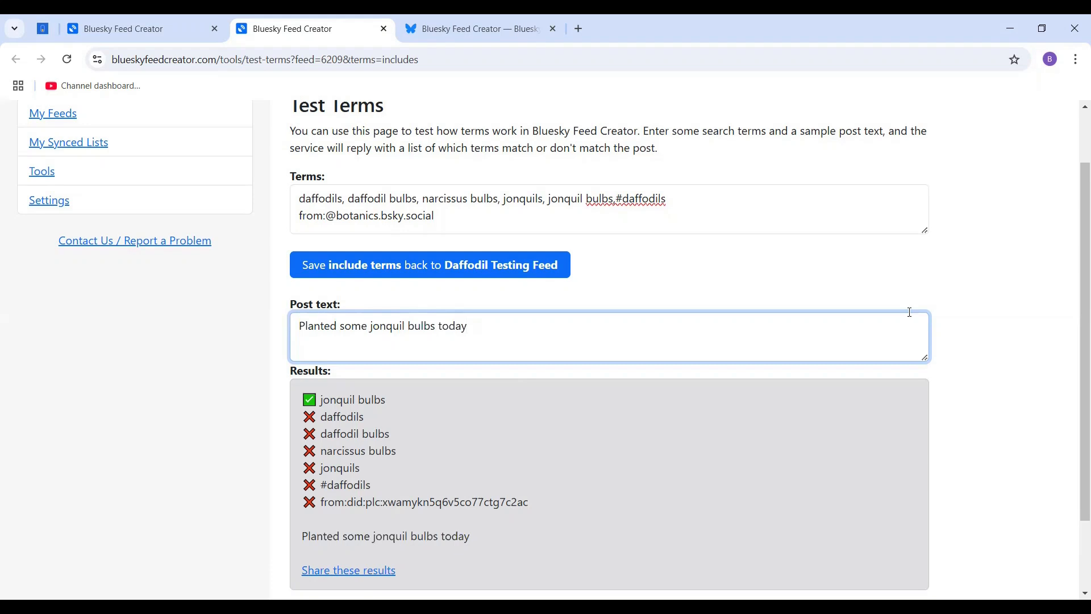
# Clear the sample post text and add the term tulips after #daffodils in the list of terms.
pyautogui.hotkey('ctrl', 'a')
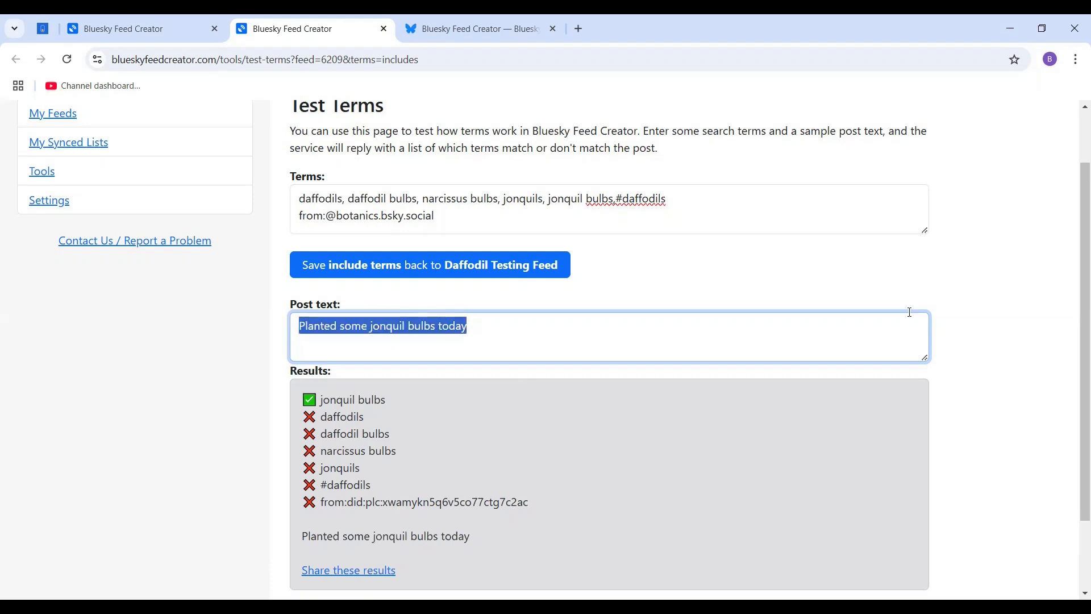
pyautogui.press('BackSpace')
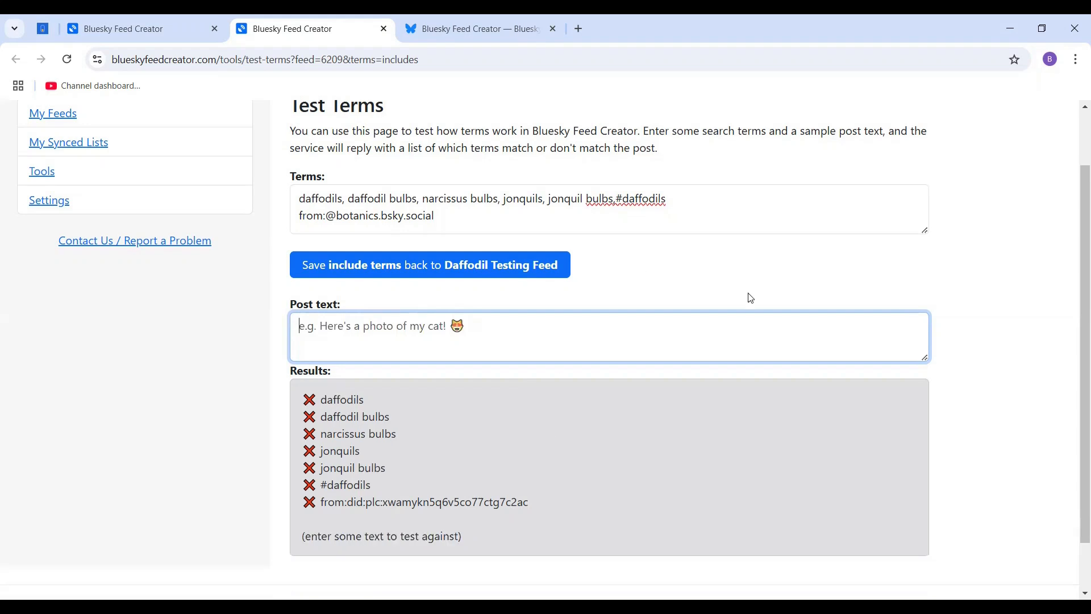
pyautogui.click(707, 202)
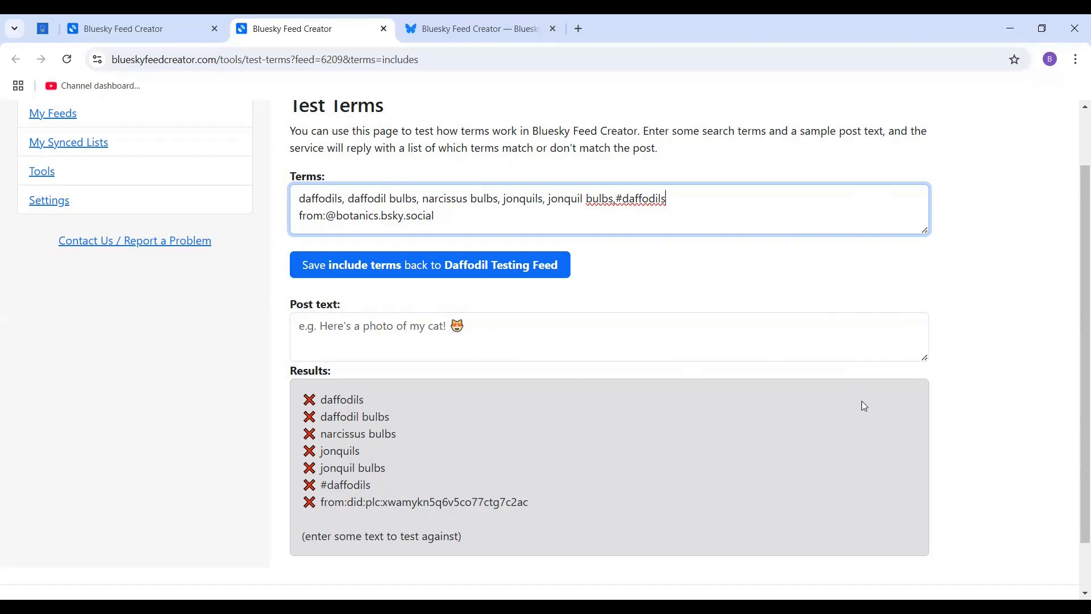
pyautogui.write('tulips')
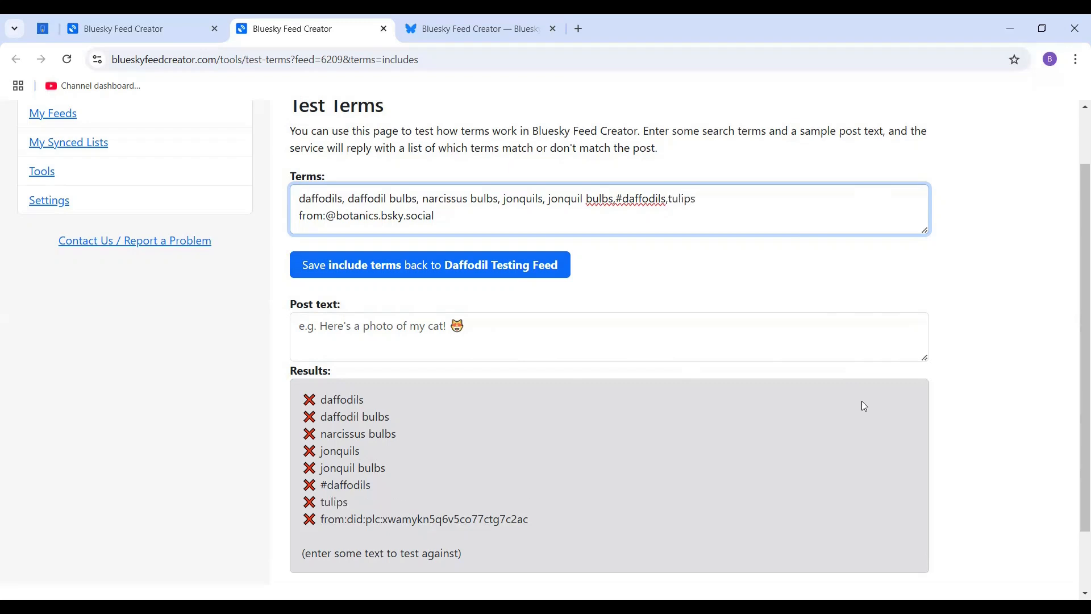
pyautogui.click(943, 310)
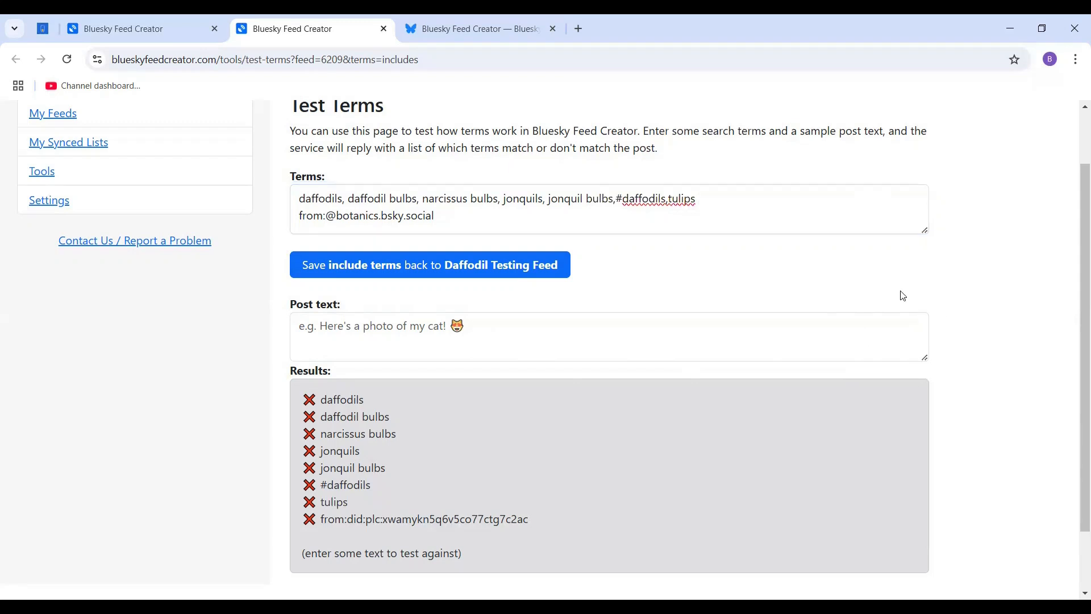
pyautogui.doubleClick(677, 199)
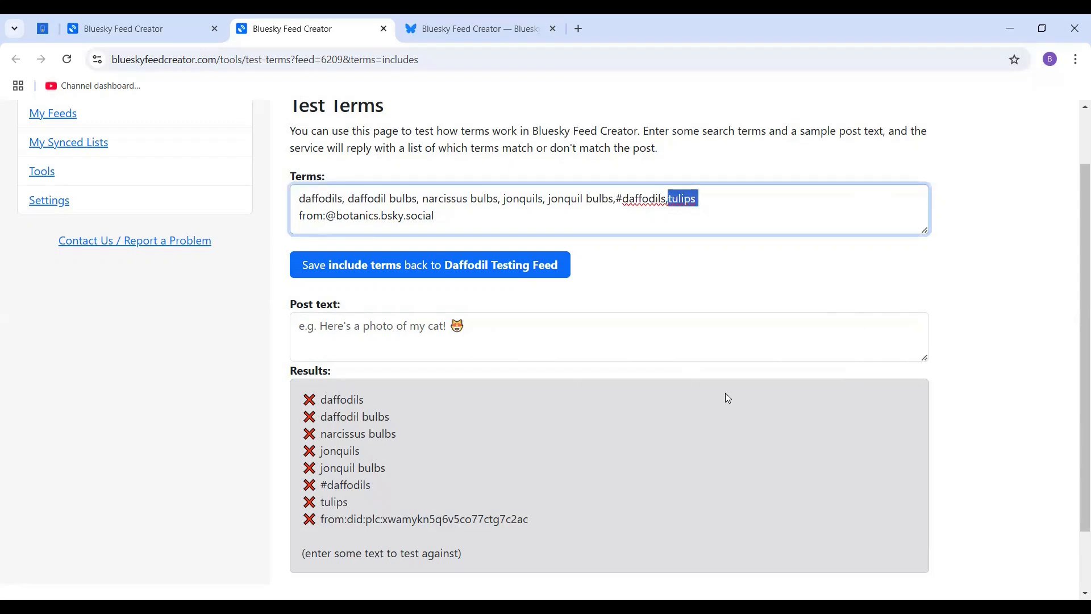
pyautogui.doubleClick(334, 502)
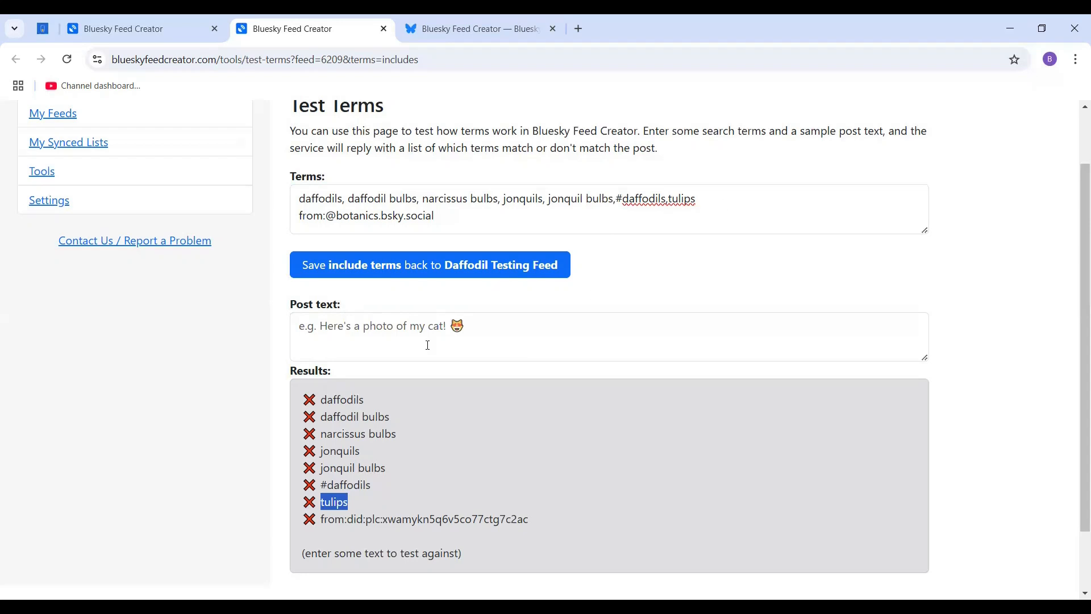
pyautogui.click(360, 465)
# Test the updated terms against the sample post text "I've been growing some tulips".
pyautogui.click(368, 330)
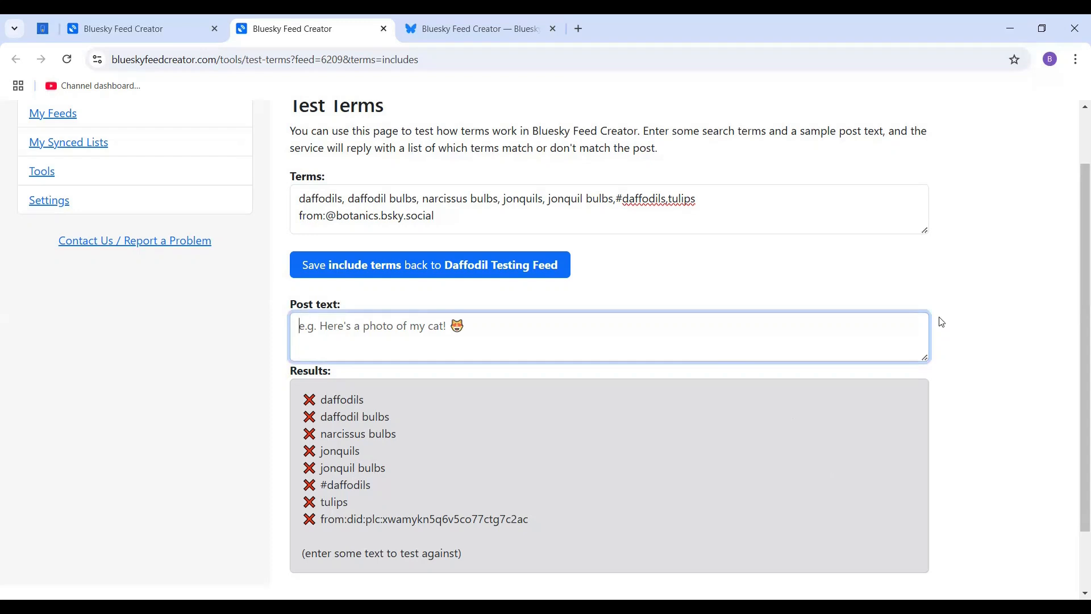
pyautogui.write("I've been g")
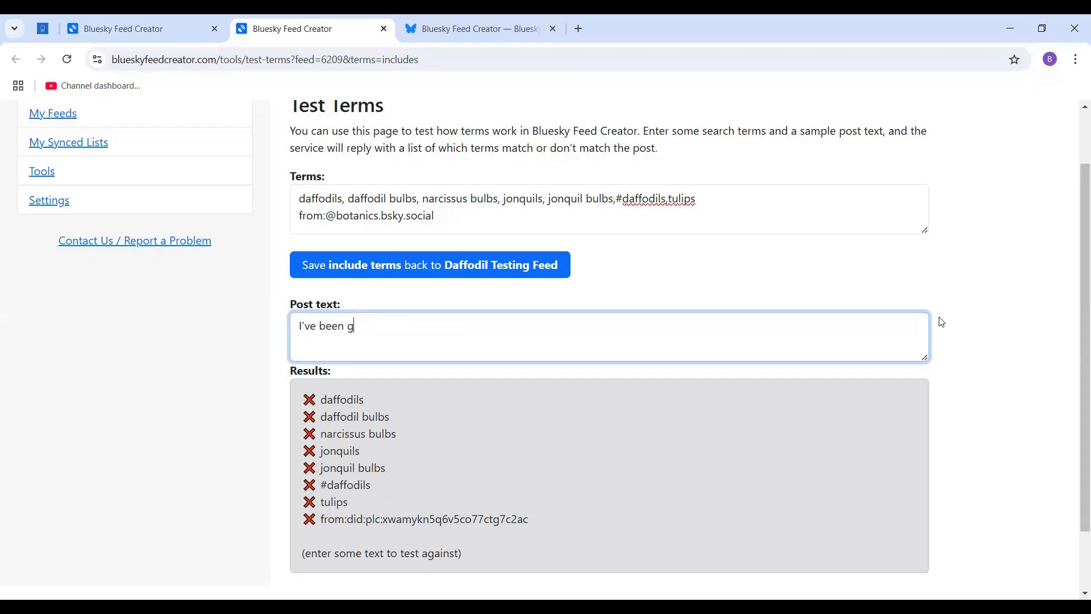
pyautogui.write('rowing some tulips')
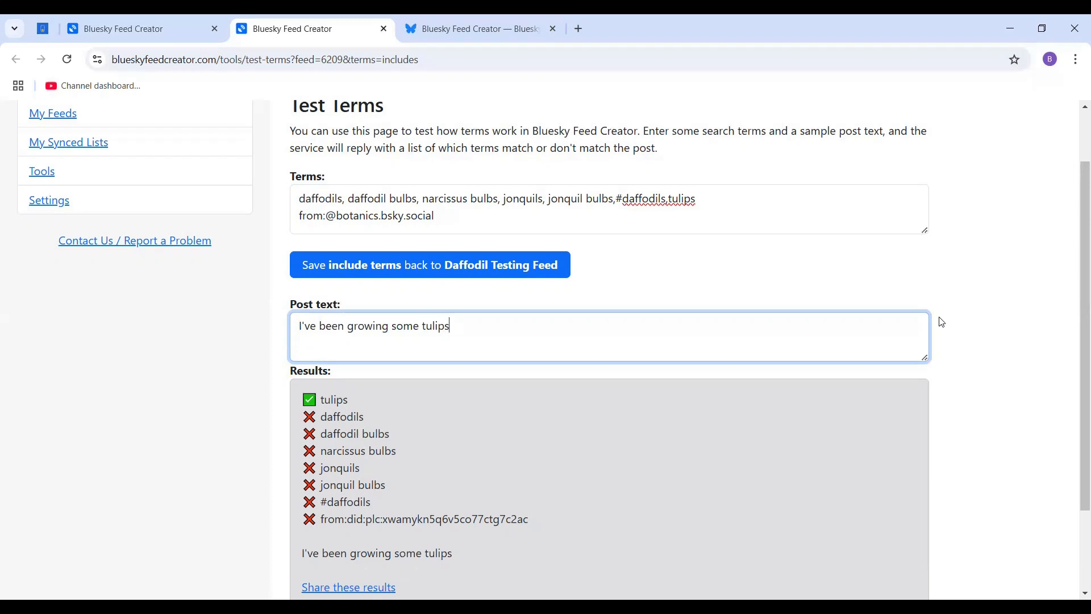
# Clear the sample post text and add the wildcard term garden* after tulips in the list of terms.
pyautogui.hotkey('ctrl', 'a')
pyautogui.press('BackSpace')
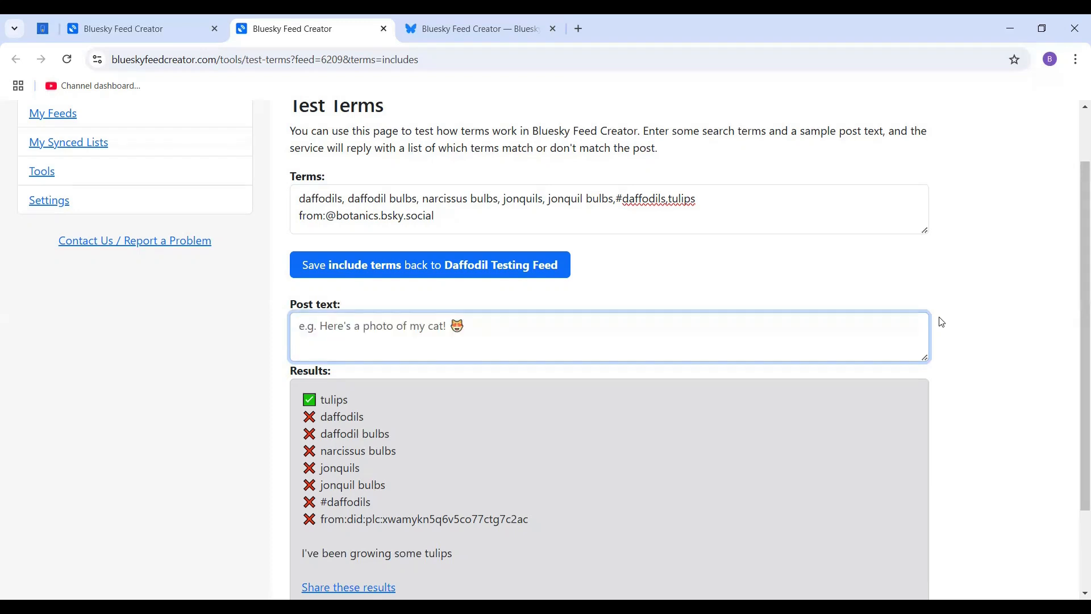
pyautogui.click(720, 199)
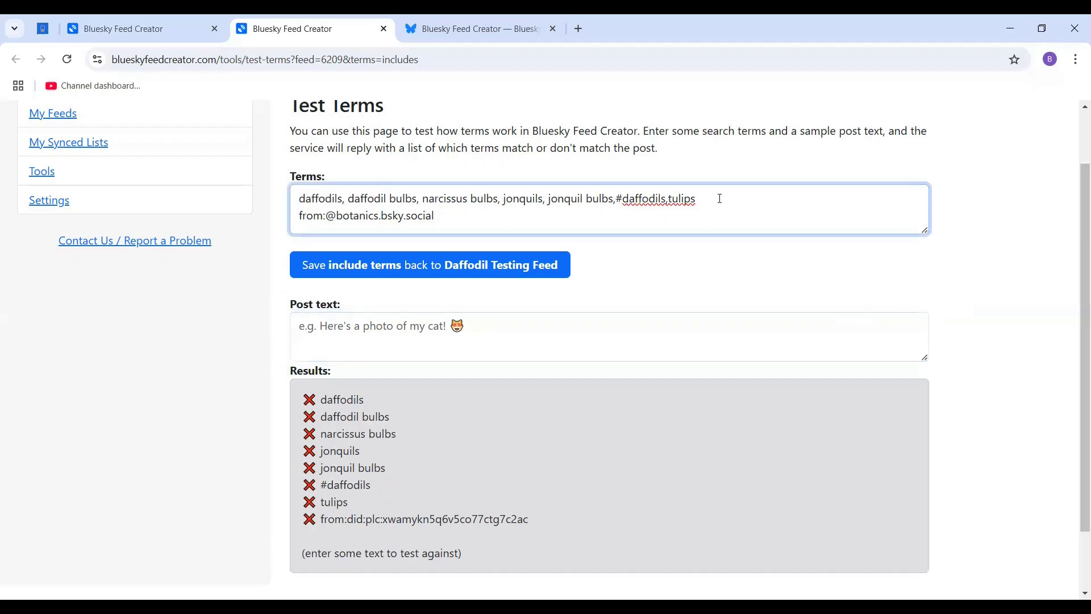
pyautogui.write(',')
pyautogui.write('garden*')
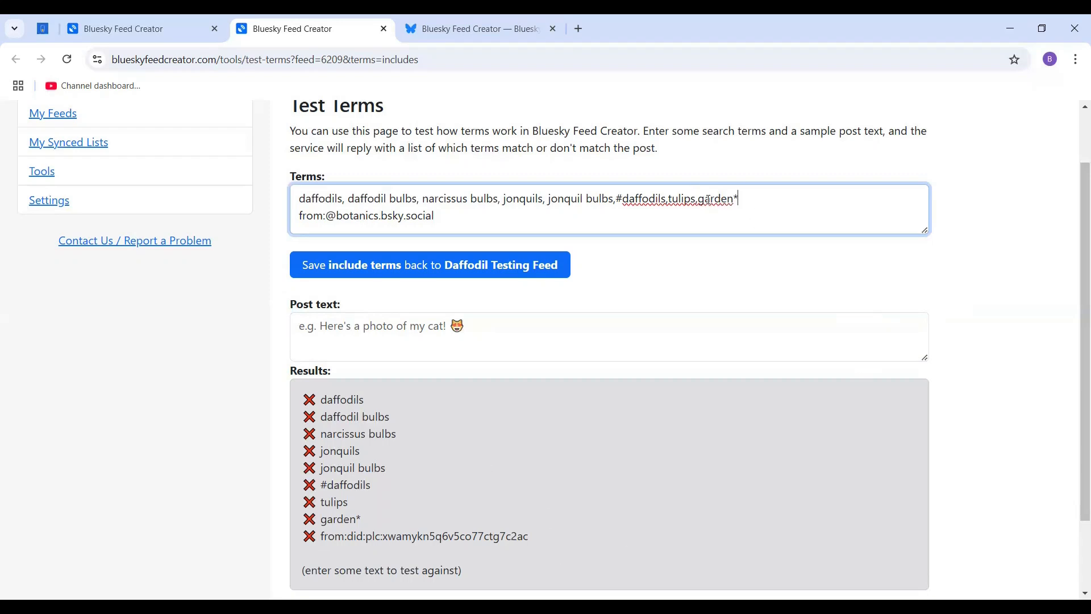
pyautogui.moveTo(738, 198); pyautogui.dragTo(734, 198)
# Test the updated terms against the sample post text "I've been gardening".
pyautogui.press('Tab')
pyautogui.press('Tab')
pyautogui.write('I')
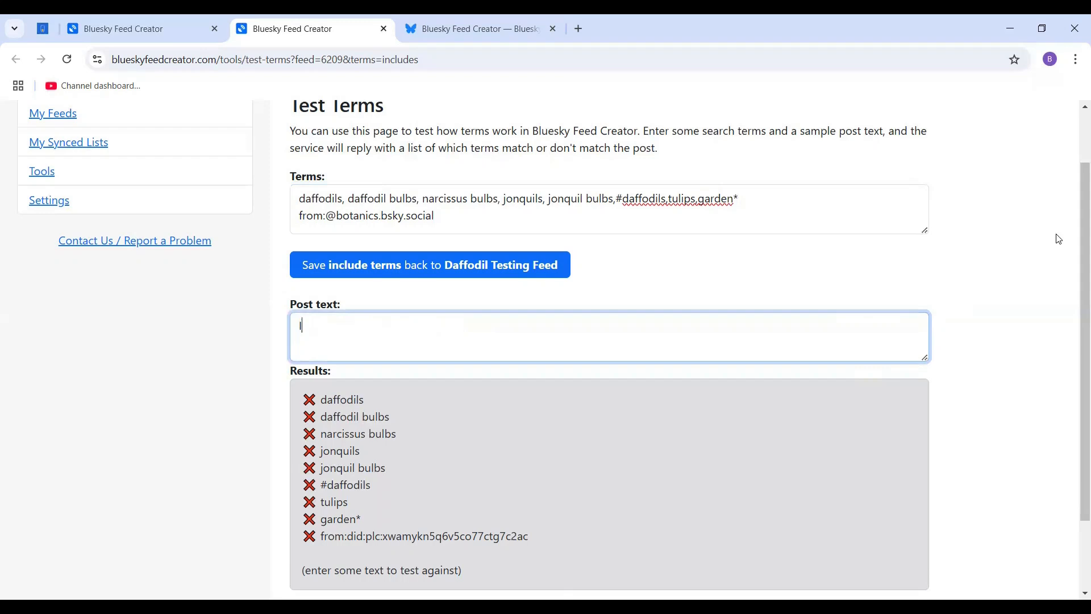
pyautogui.write("'ve been gar")
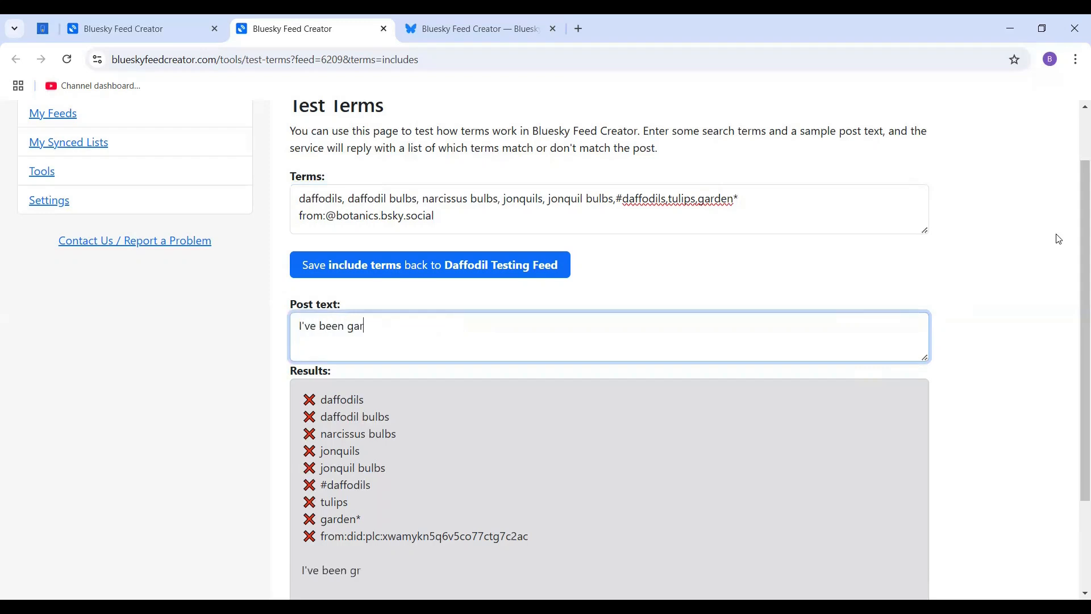
pyautogui.write('dening')
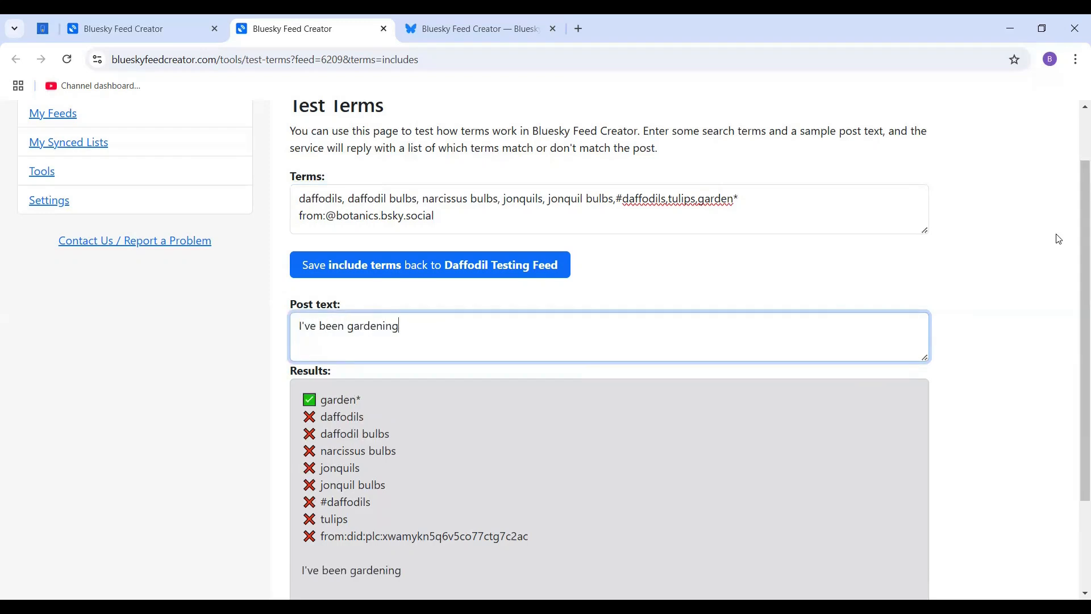
# Clear the sample post text and delete the entire list of terms.
pyautogui.press('BackSpace')
pyautogui.press('BackSpace')
pyautogui.press('BackSpace')
pyautogui.press('BackSpace')
pyautogui.press('BackSpace')
pyautogui.press('BackSpace')
pyautogui.press('BackSpace')
pyautogui.press('BackSpace')
pyautogui.press('BackSpace')
pyautogui.press('BackSpace')
pyautogui.press('BackSpace')
pyautogui.press('BackSpace')
pyautogui.press('BackSpace')
pyautogui.press('BackSpace')
pyautogui.press('BackSpace')
pyautogui.press('BackSpace')
pyautogui.press('BackSpace')
pyautogui.press('BackSpace')
pyautogui.press('BackSpace')
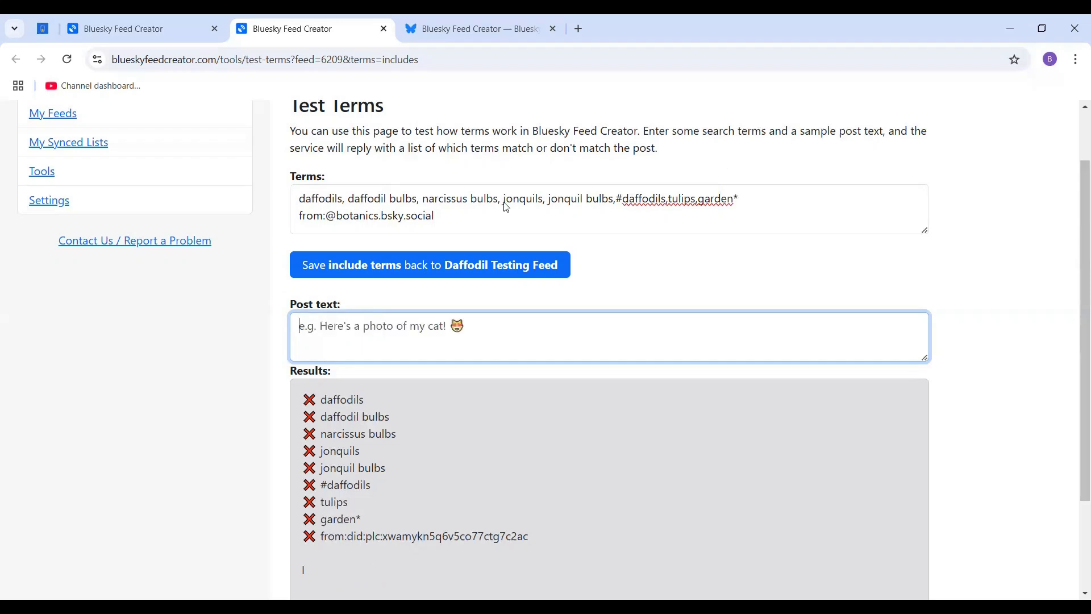
pyautogui.moveTo(449, 216); pyautogui.dragTo(278, 202)
pyautogui.press('BackSpace')
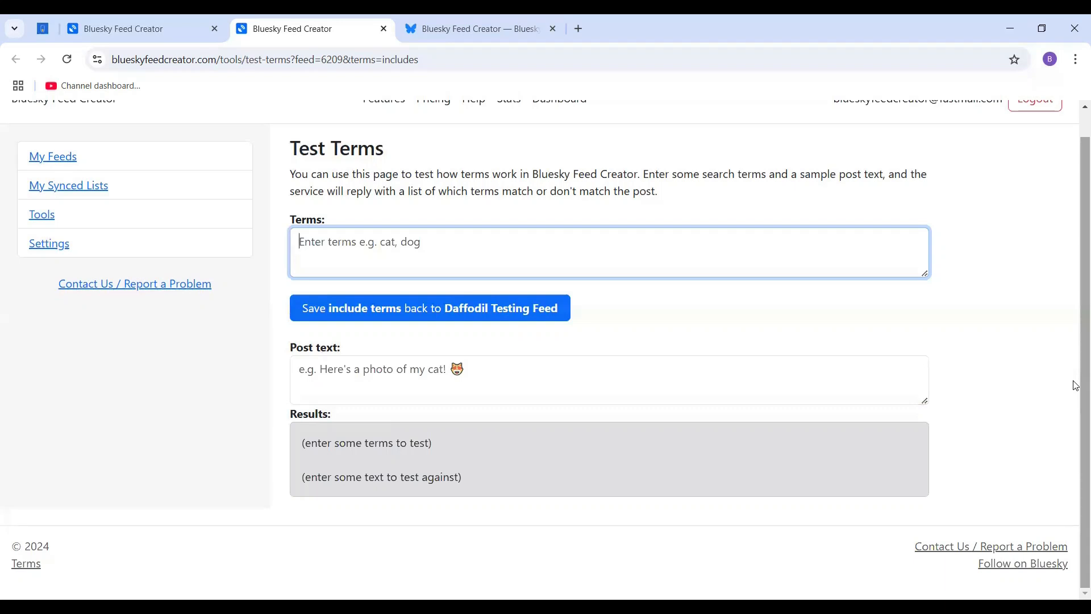
# Enter the term daffodils * Europe and test it against the sample post text "Daffodils in Europe".
pyautogui.write('daffo')
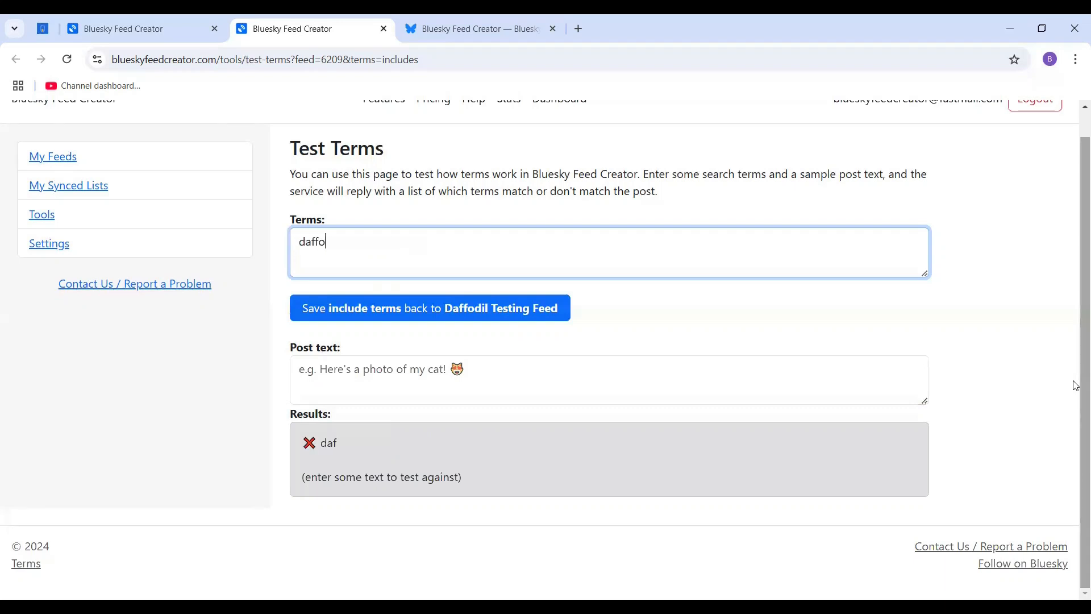
pyautogui.write('dils *')
pyautogui.write('Europe')
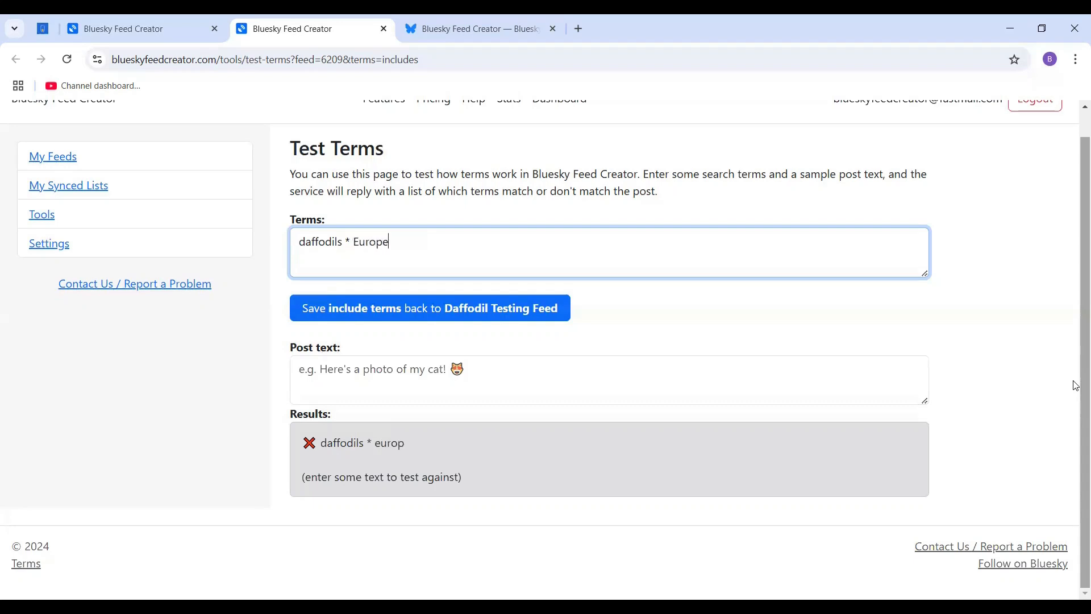
pyautogui.click(560, 385)
pyautogui.write('D')
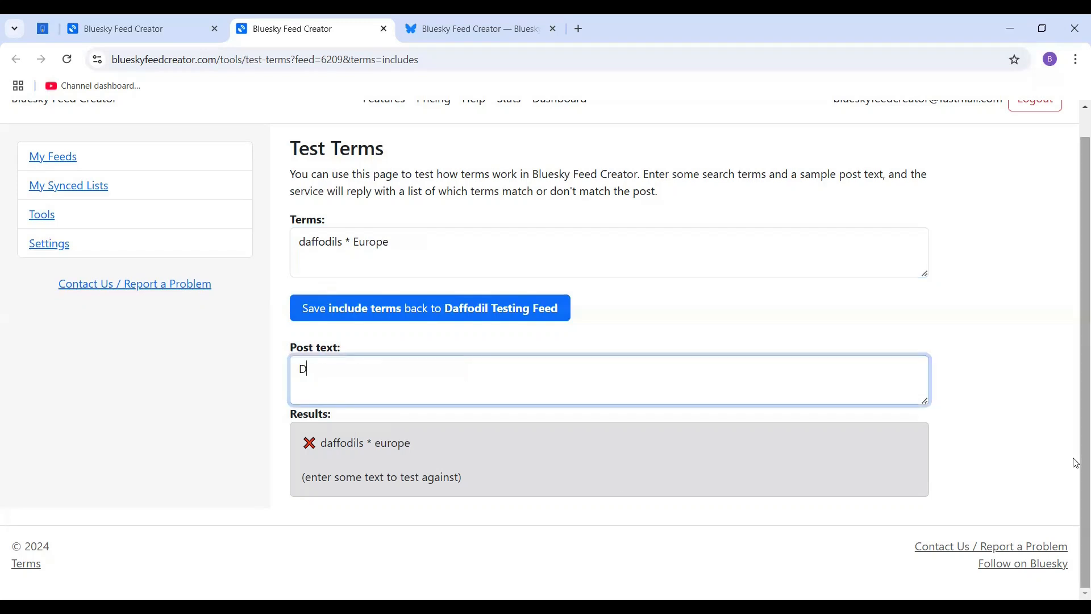
pyautogui.write('affodils in Europe')
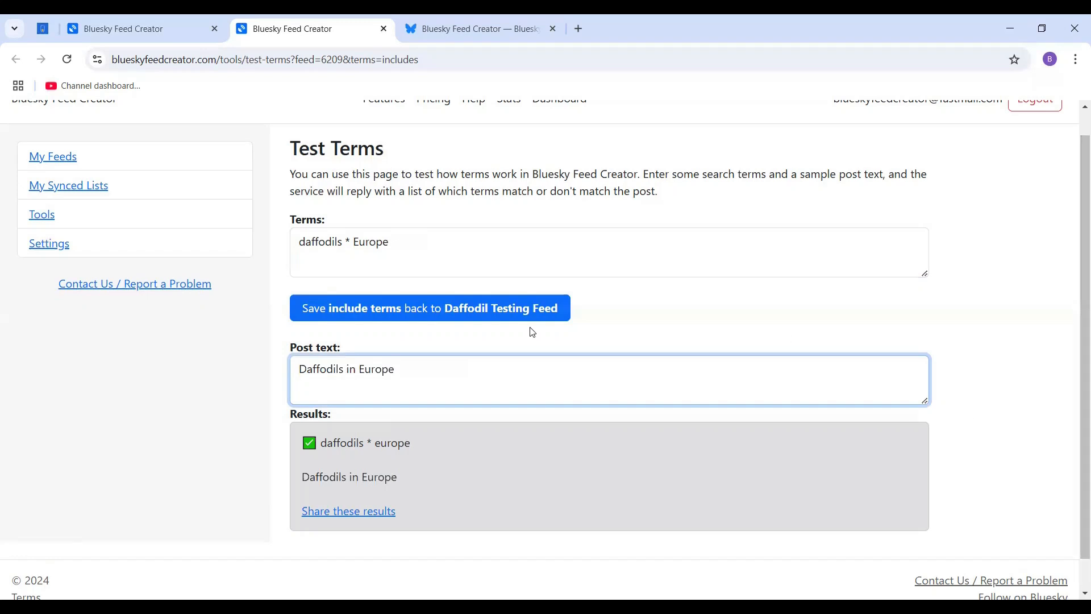
# Replace the sample post text with "I saw some fantastic daffodils when I traveled to Europe in the spring".
pyautogui.moveTo(414, 369); pyautogui.dragTo(249, 375)
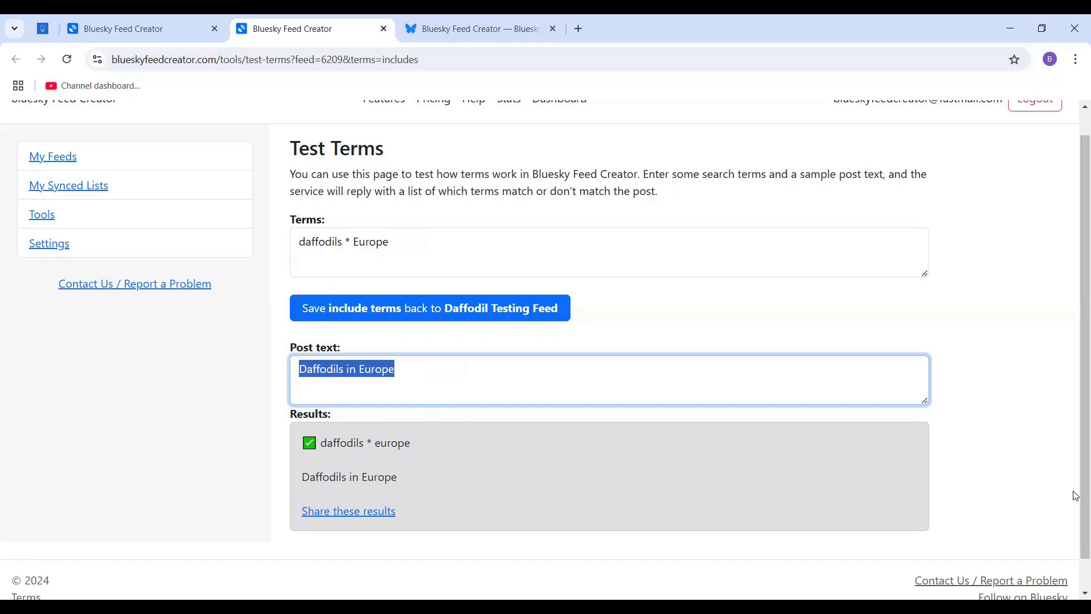
pyautogui.press('BackSpace')
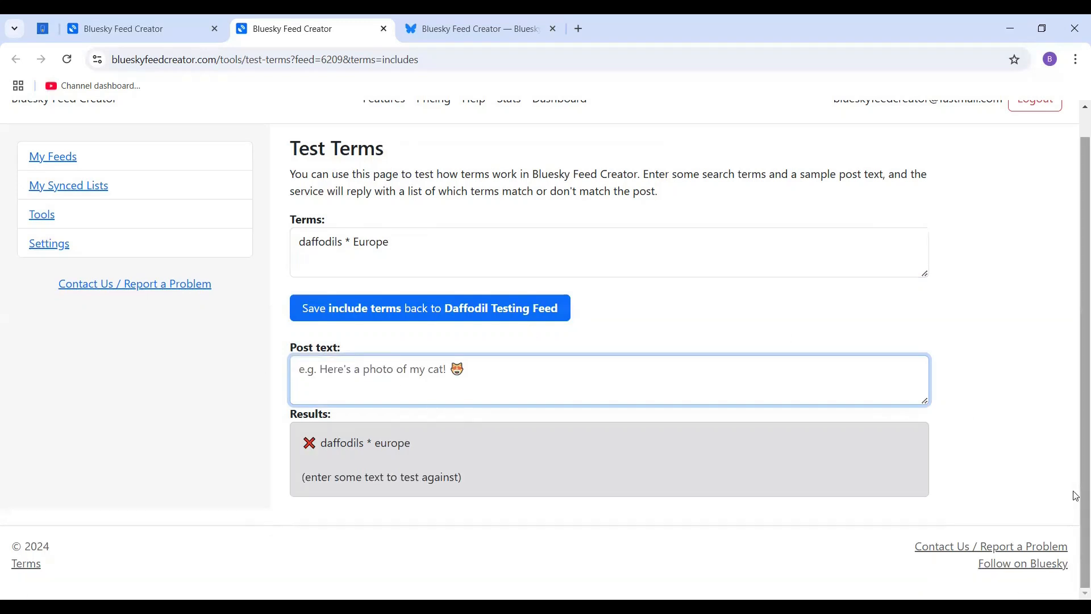
pyautogui.write('I saw so')
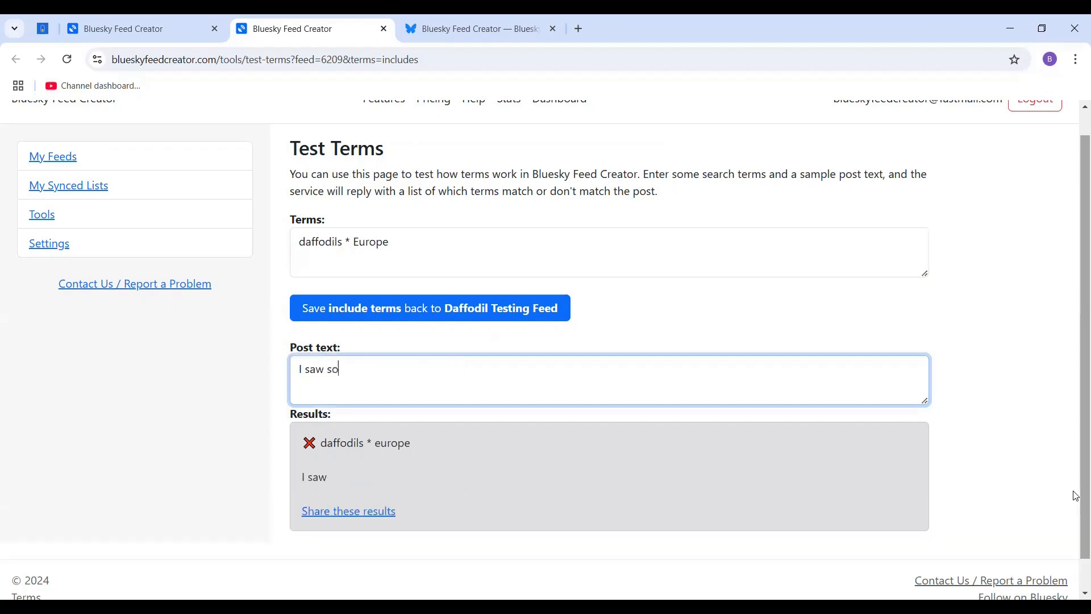
pyautogui.write('me fantastic daff')
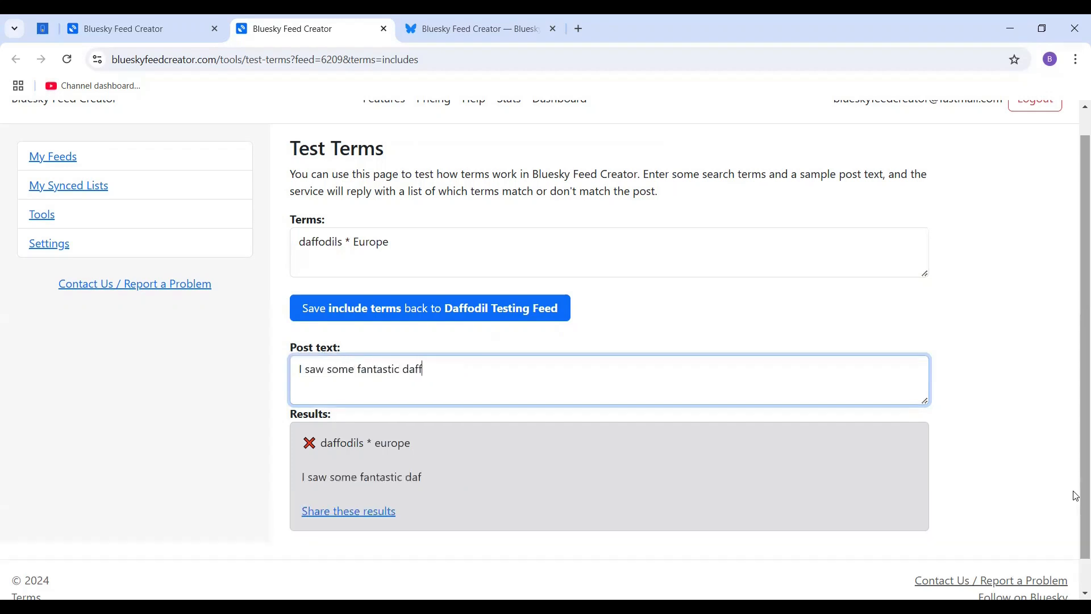
pyautogui.write('odils when I travel')
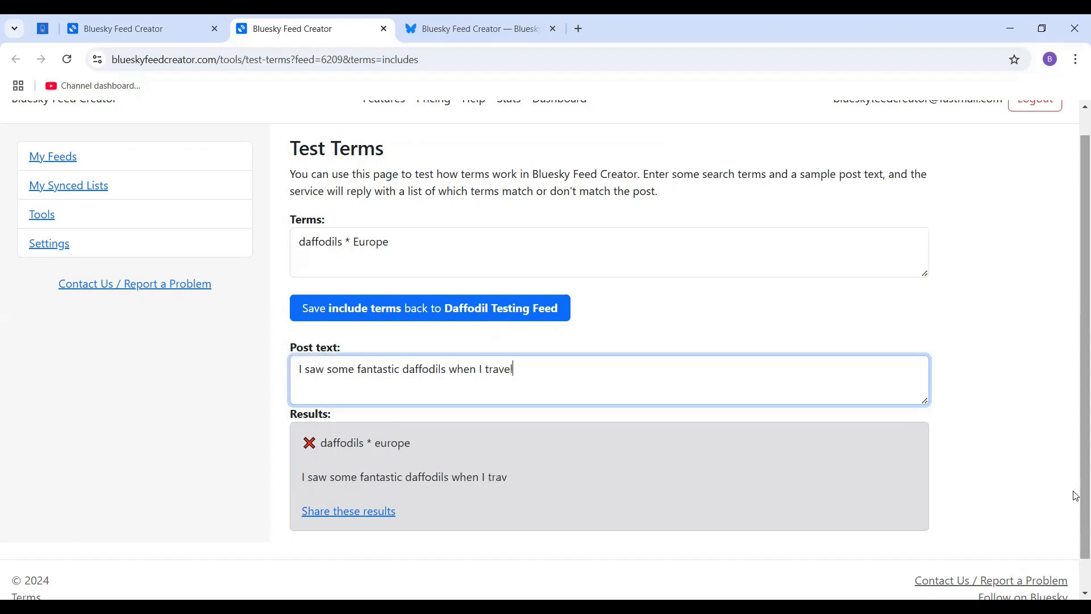
pyautogui.write('ed to Europe in the spring')
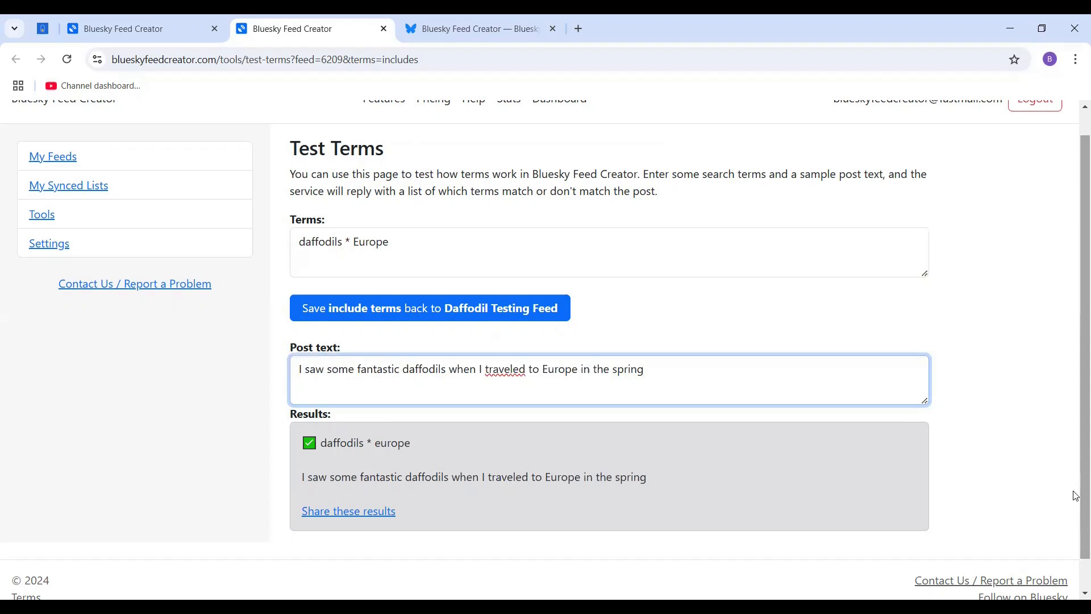
# Clear the sample post text and add the reversed term Europe * daffodils after a comma in the list of terms.
pyautogui.hotkey('ctrl', 'a')
pyautogui.press('BackSpace')
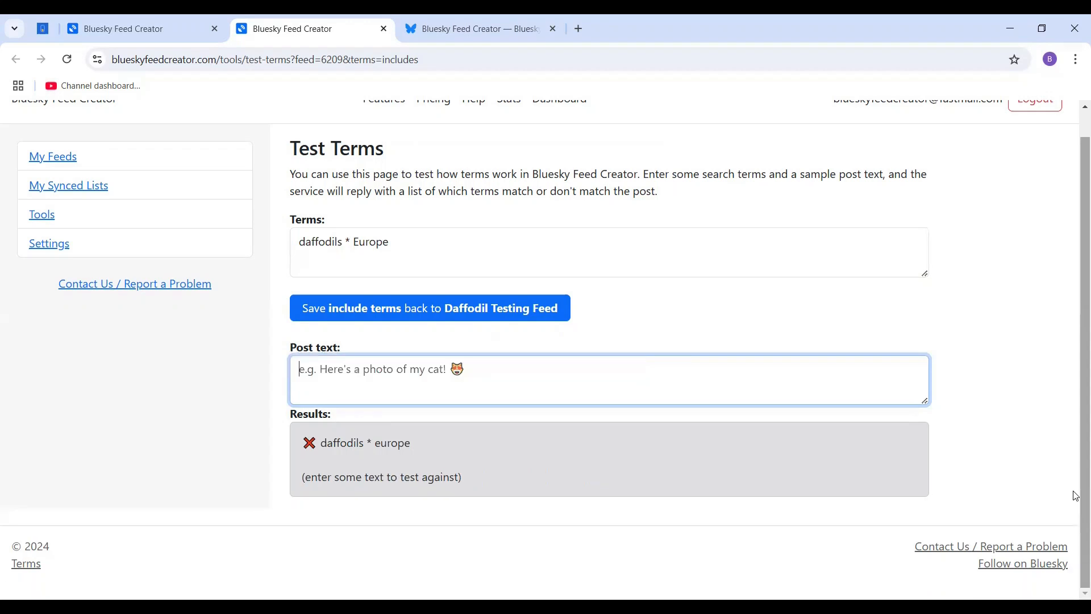
pyautogui.click(419, 265)
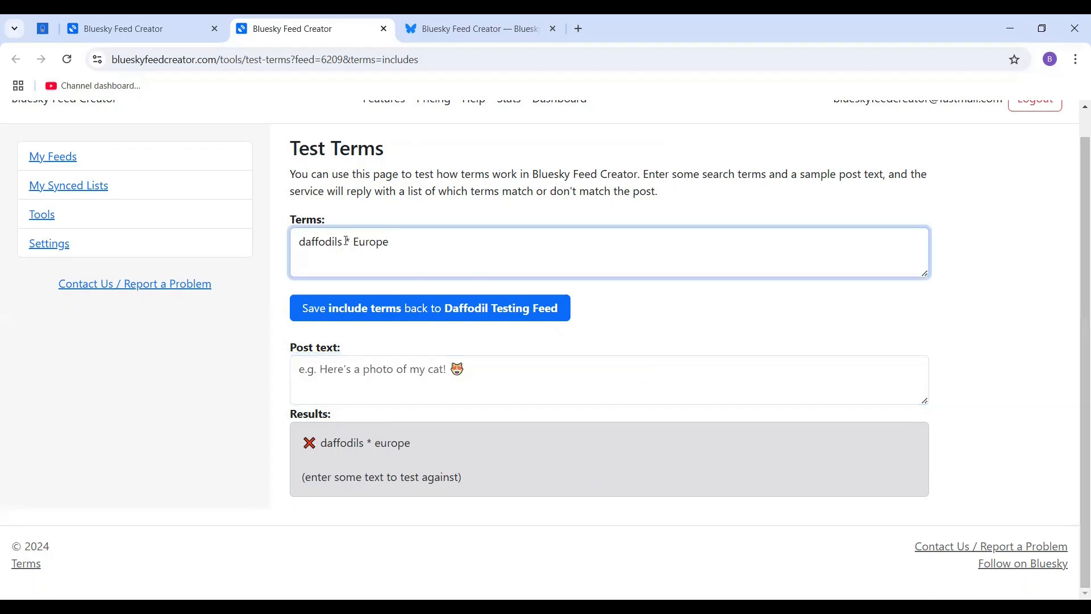
pyautogui.moveTo(354, 243); pyautogui.dragTo(343, 243)
pyautogui.click(410, 244)
pyautogui.write(', Europe * da')
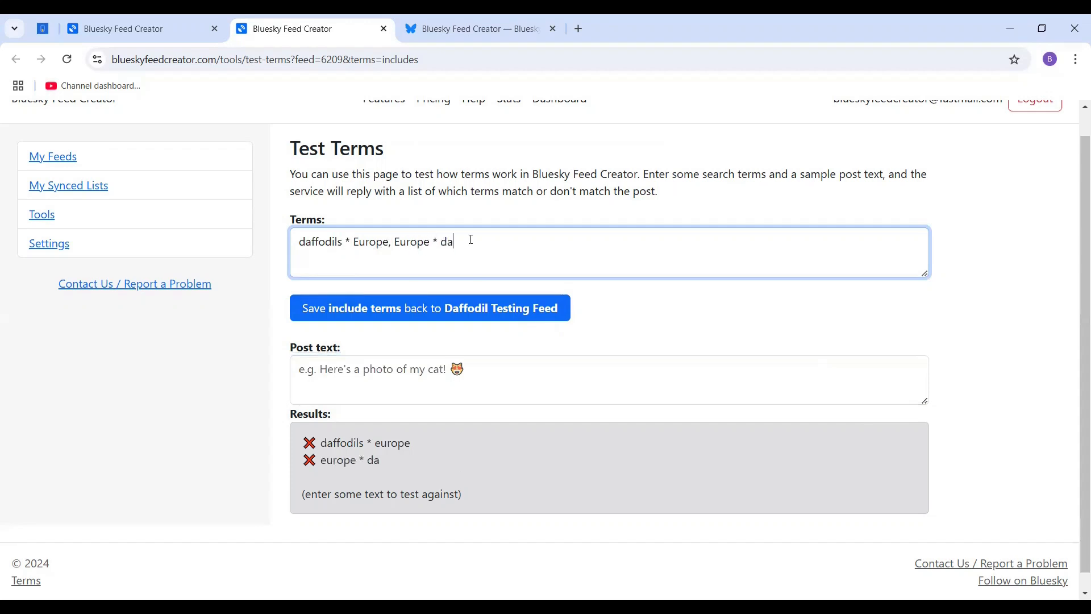
pyautogui.write('ffodils')
# Test both terms against the post text "I went to Europe last spring and there were so many amazing daffodils in bloom".
pyautogui.click(507, 366)
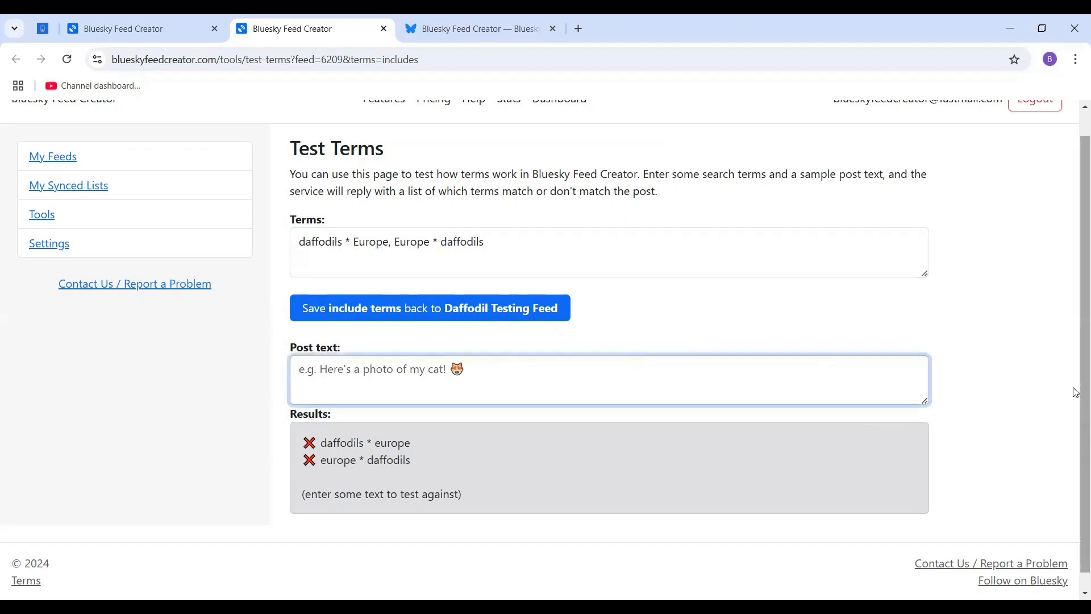
pyautogui.write('I went to Europe last spring and there were so many amazing daffodils in bloo')
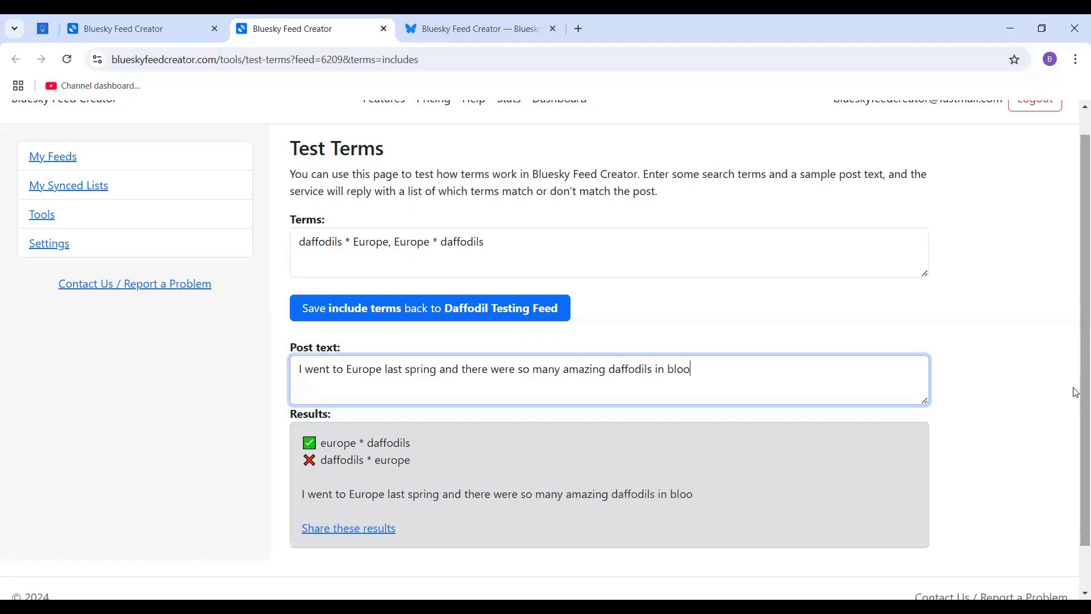
pyautogui.write('m')
# Clear the sample post text and replace the terms with "garden* * New Zealand, New Zealand * garden*".
pyautogui.moveTo(725, 372); pyautogui.dragTo(234, 377)
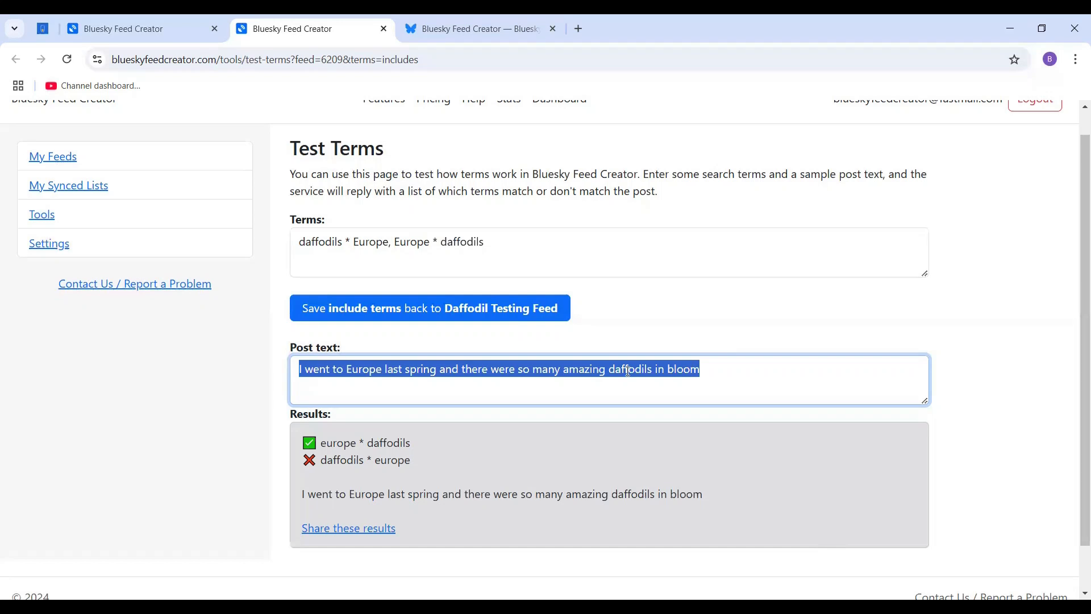
pyautogui.press('BackSpace')
pyautogui.moveTo(572, 259); pyautogui.dragTo(237, 230)
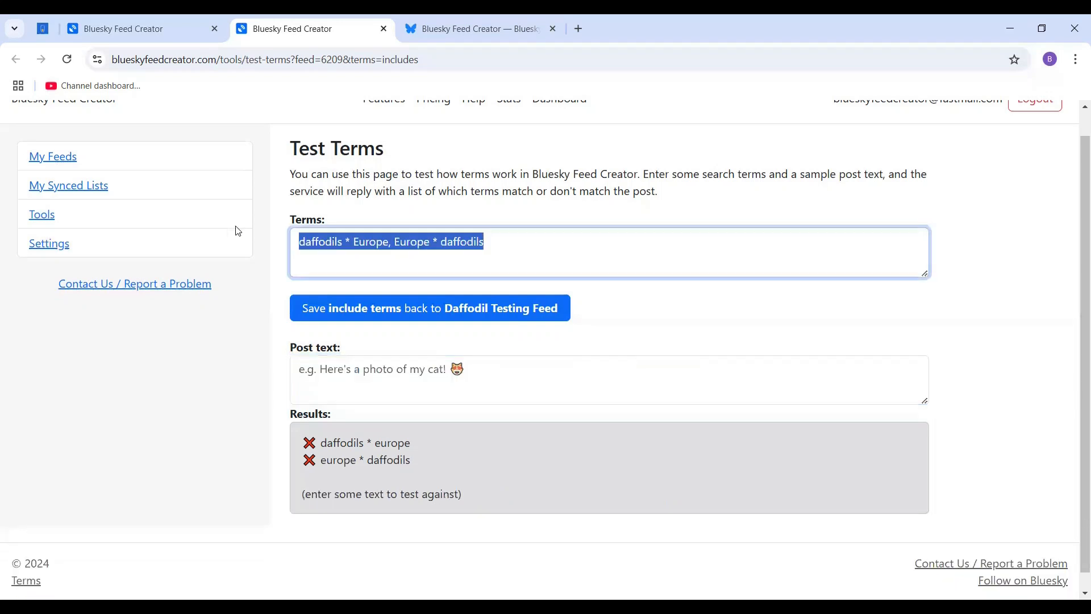
pyautogui.write('garden*')
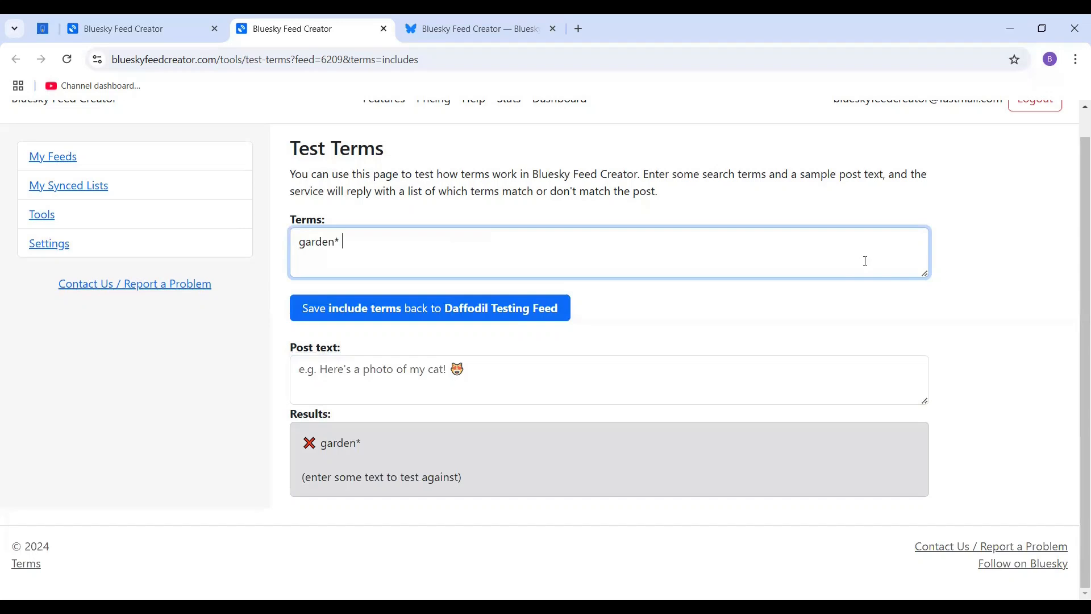
pyautogui.write('* New Zealand')
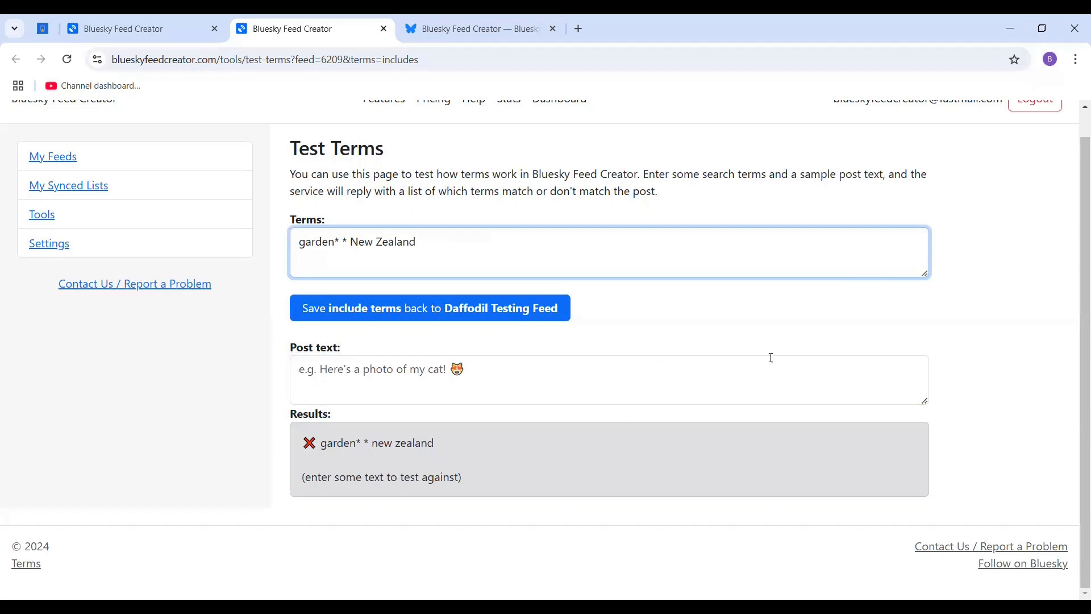
pyautogui.write(', New Z')
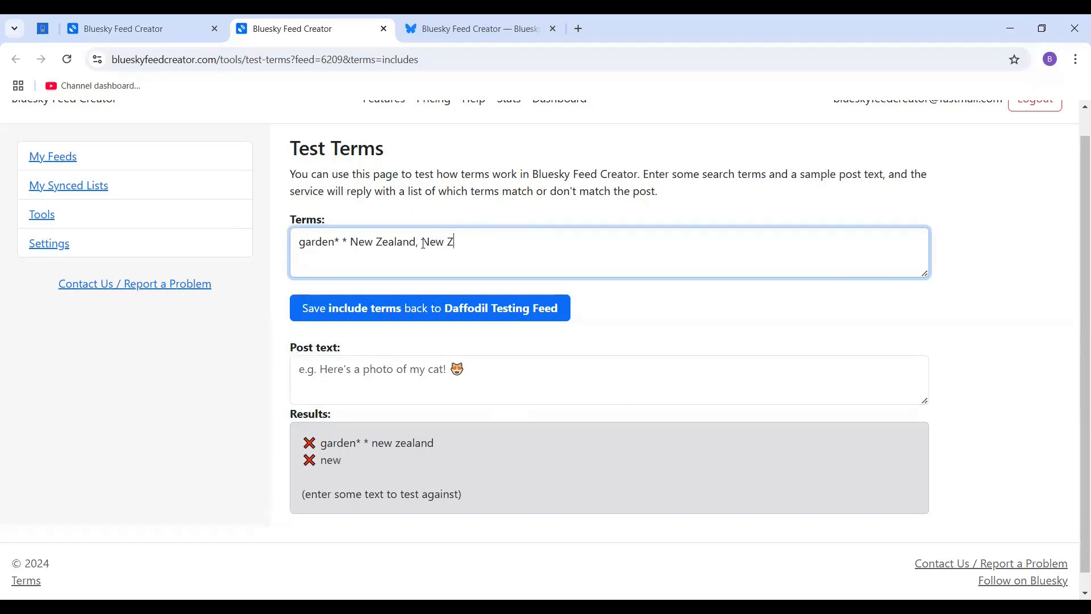
pyautogui.write('ealand * garden*')
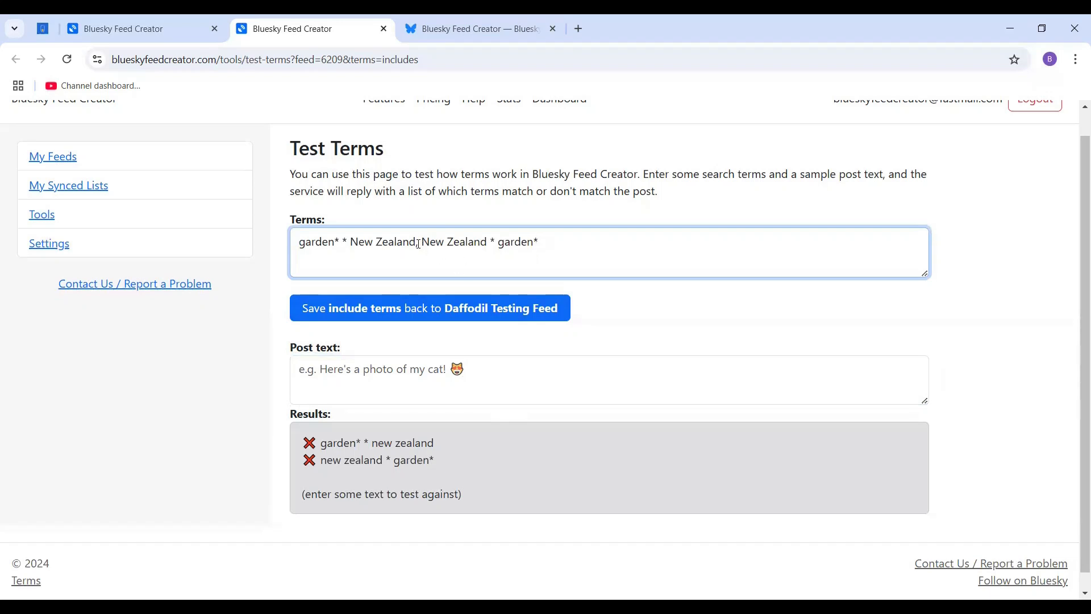
# Examine the two New Zealand terms part by part, including the place name, the standalone asterisk and the garden* wildcard.
pyautogui.moveTo(419, 244); pyautogui.dragTo(542, 243)
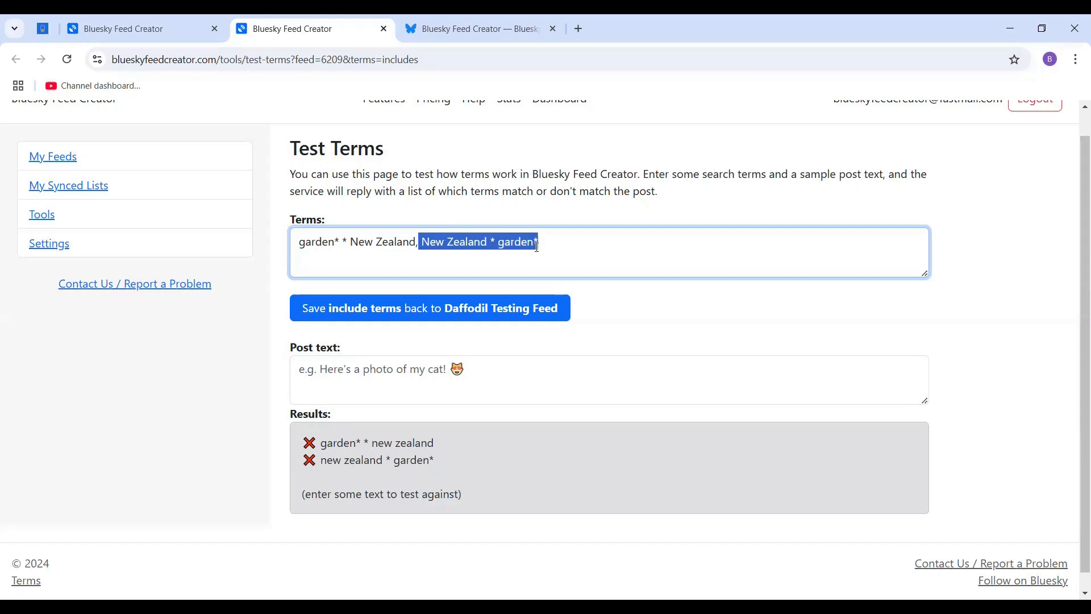
pyautogui.click(542, 243)
pyautogui.moveTo(487, 245); pyautogui.dragTo(421, 243)
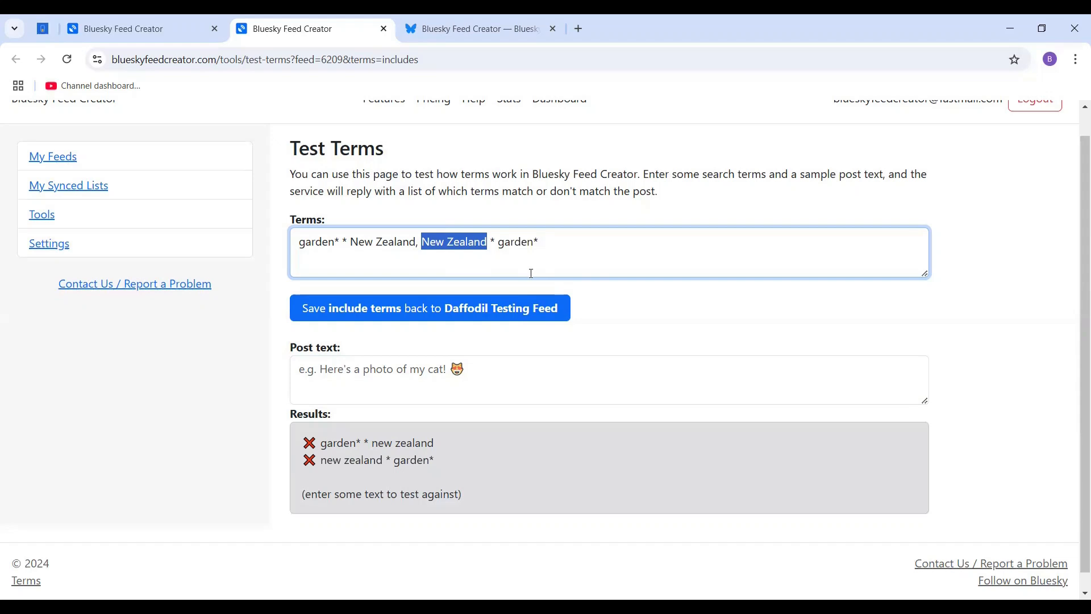
pyautogui.click(467, 257)
pyautogui.click(488, 245)
pyautogui.hotkey('shift', 'Right')
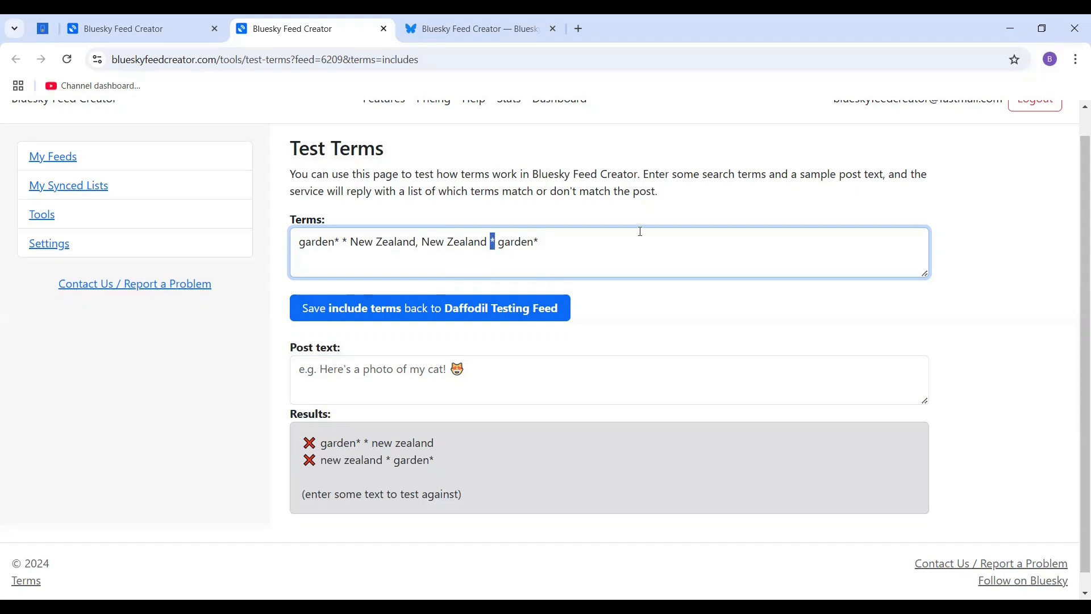
pyautogui.click(515, 241)
pyautogui.moveTo(538, 244); pyautogui.dragTo(500, 254)
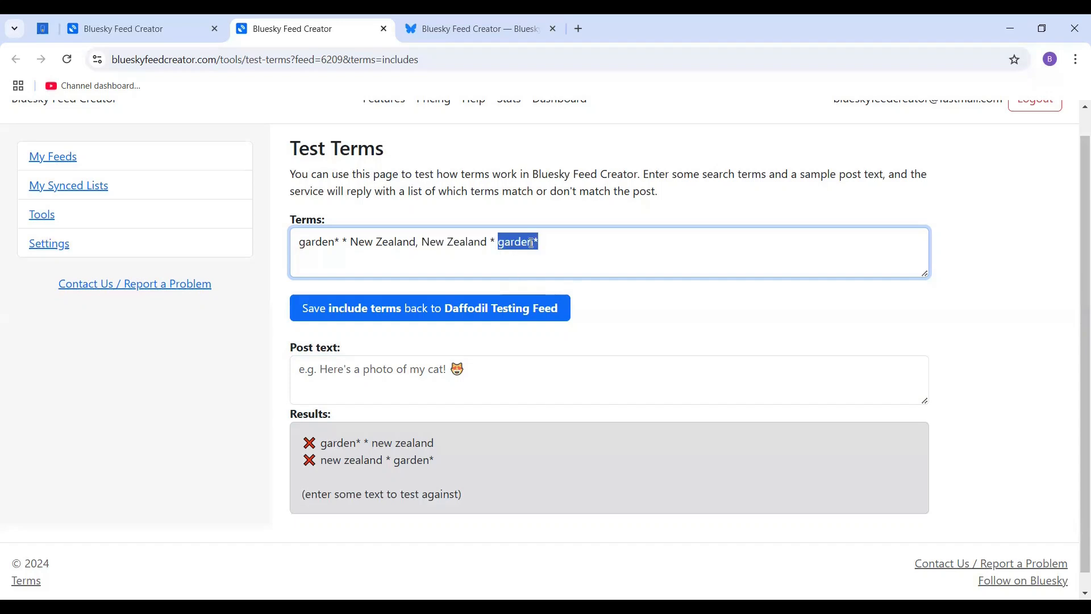
pyautogui.click(419, 242)
pyautogui.moveTo(418, 242); pyautogui.dragTo(549, 280)
pyautogui.click(449, 245)
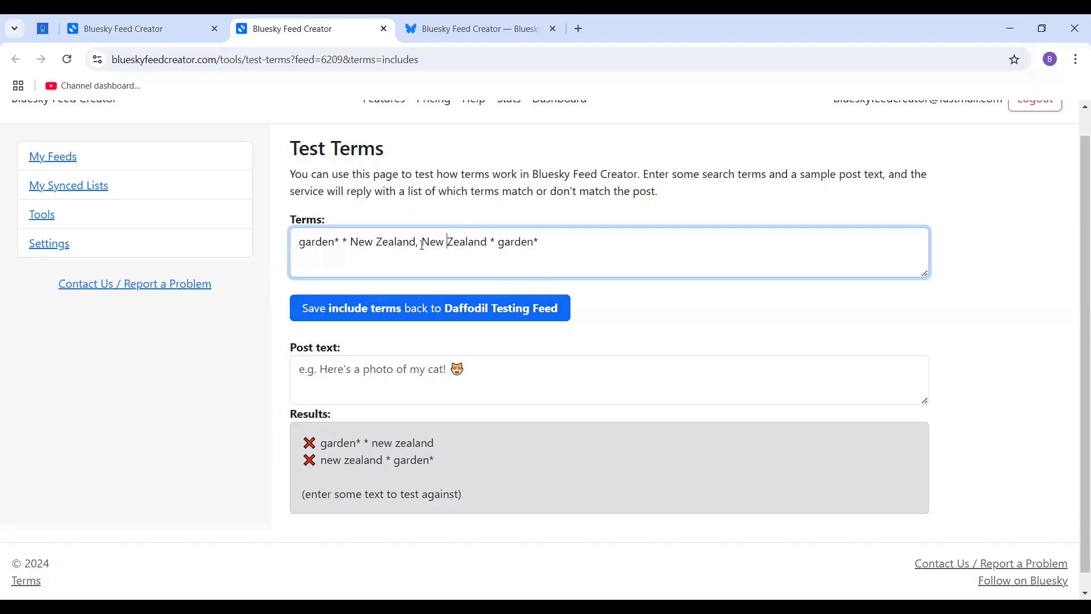
pyautogui.moveTo(416, 242); pyautogui.dragTo(291, 257)
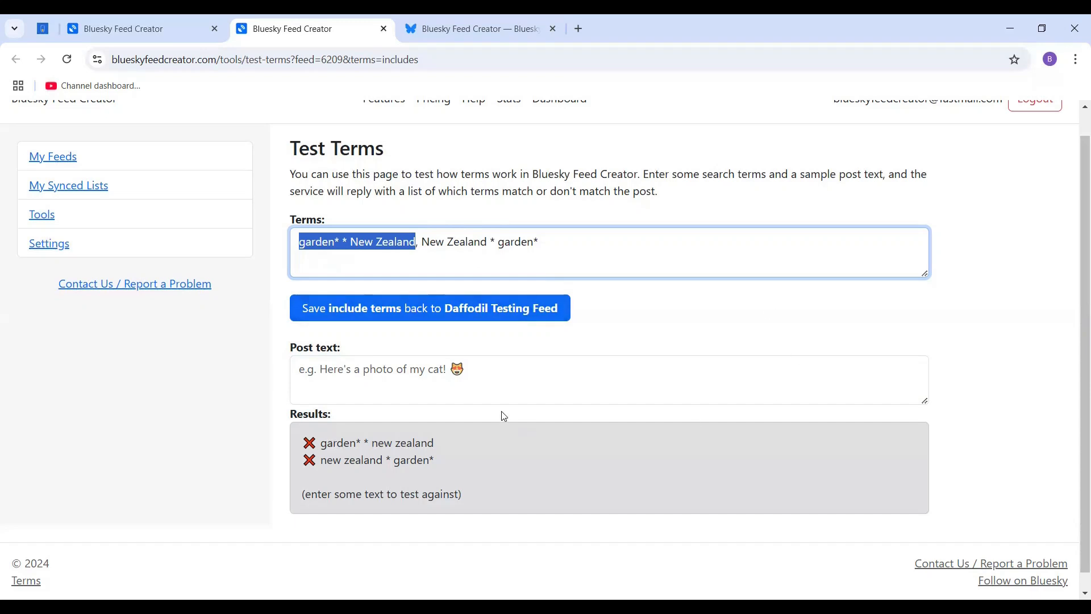
# Test both New Zealand terms against the post text "On my travels to New Zealand I saw some amazing gardens".
pyautogui.click(578, 380)
pyautogui.write('On my travels to New ')
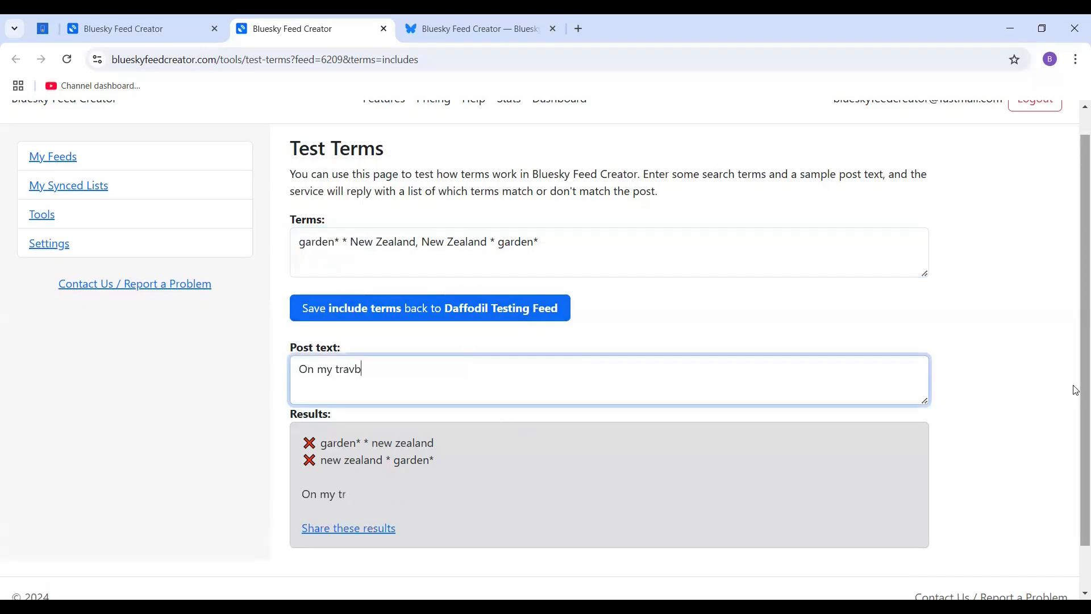
pyautogui.write('Zealan')
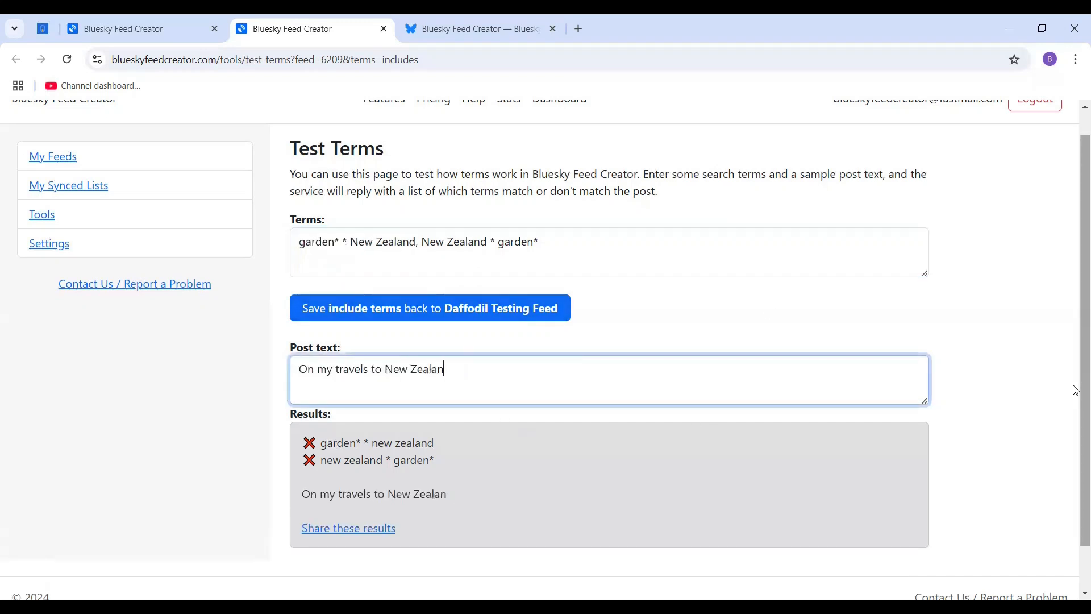
pyautogui.write('d I saw some amazing gardens')
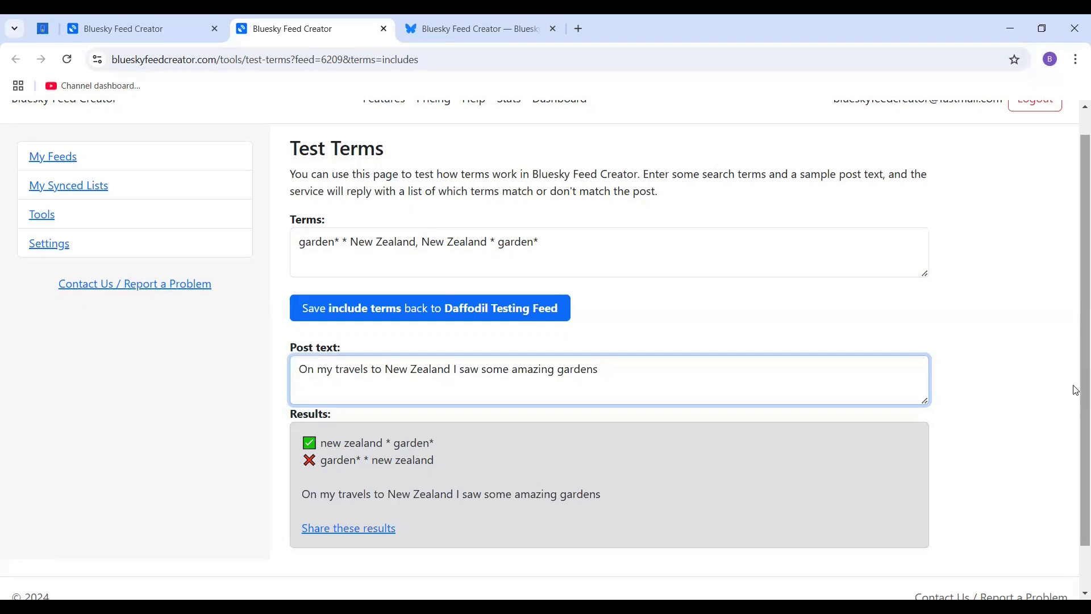
pyautogui.write('a')
pyautogui.press('BackSpace')
# Clear the sample post text and replace the terms with "Black Ferns".
pyautogui.hotkey('ctrl', 'a')
pyautogui.press('BackSpace')
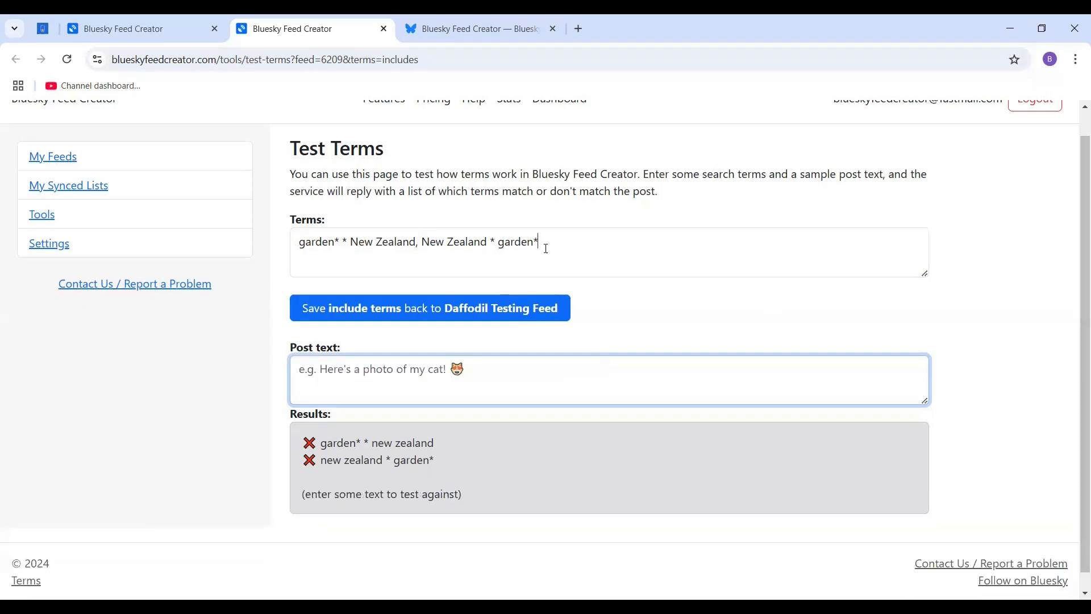
pyautogui.tripleClick(487, 241)
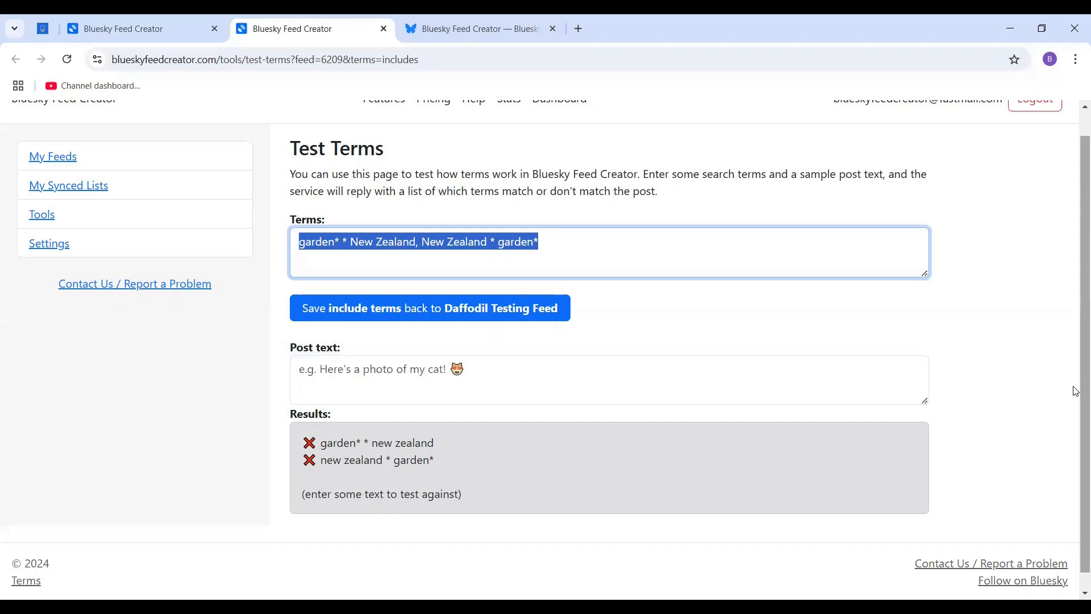
pyautogui.write('Black Ferns')
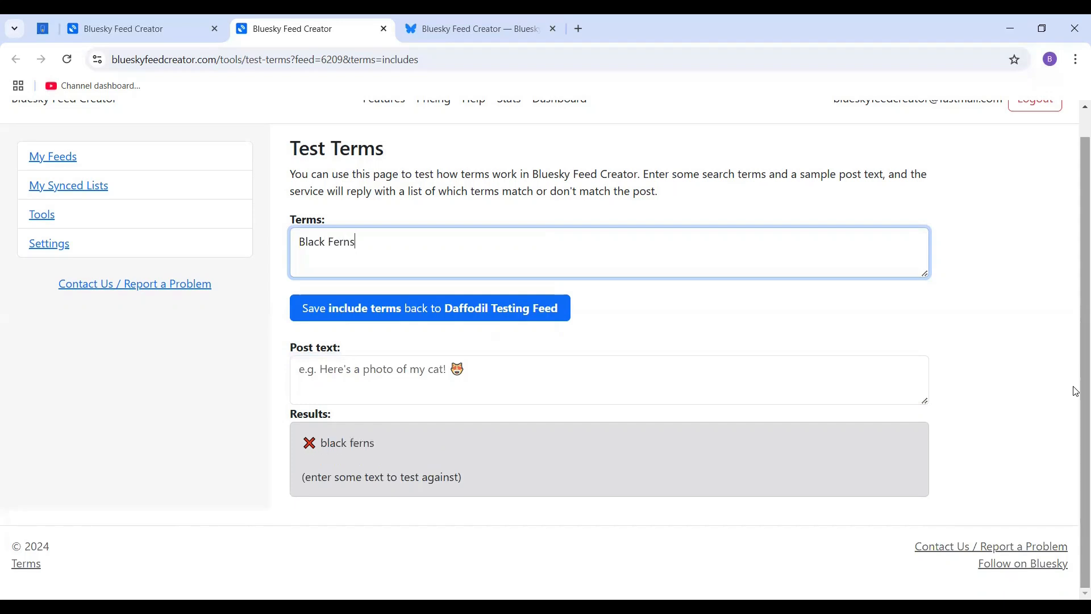
# Test the Black Ferns term against the post text "Watching the Black Ferns play!".
pyautogui.click(602, 364)
pyautogui.write('Wat')
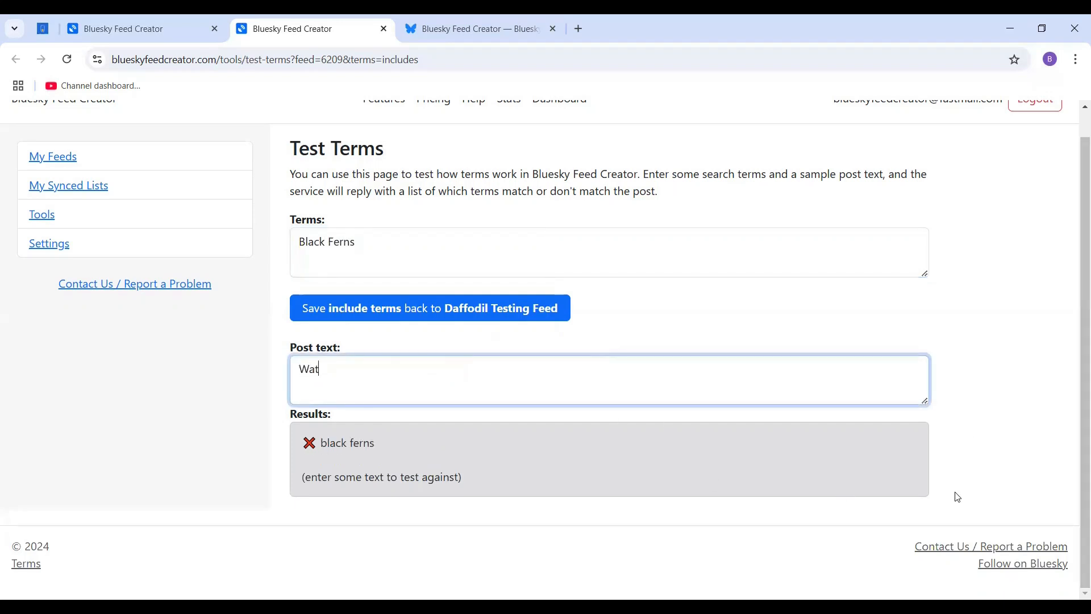
pyautogui.write('ching the Black Ferns play!')
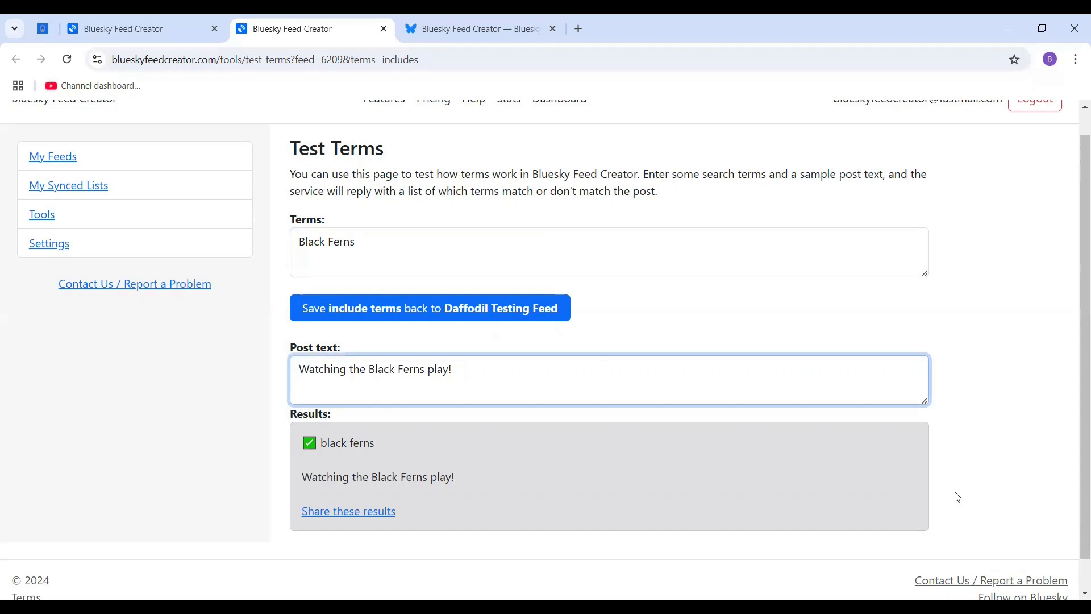
# Clear the sample post text and add the term "b*l*a*c*k f*e*r*n*s" on a new line below Black Ferns.
pyautogui.hotkey('ctrl', 'a')
pyautogui.press('BackSpace')
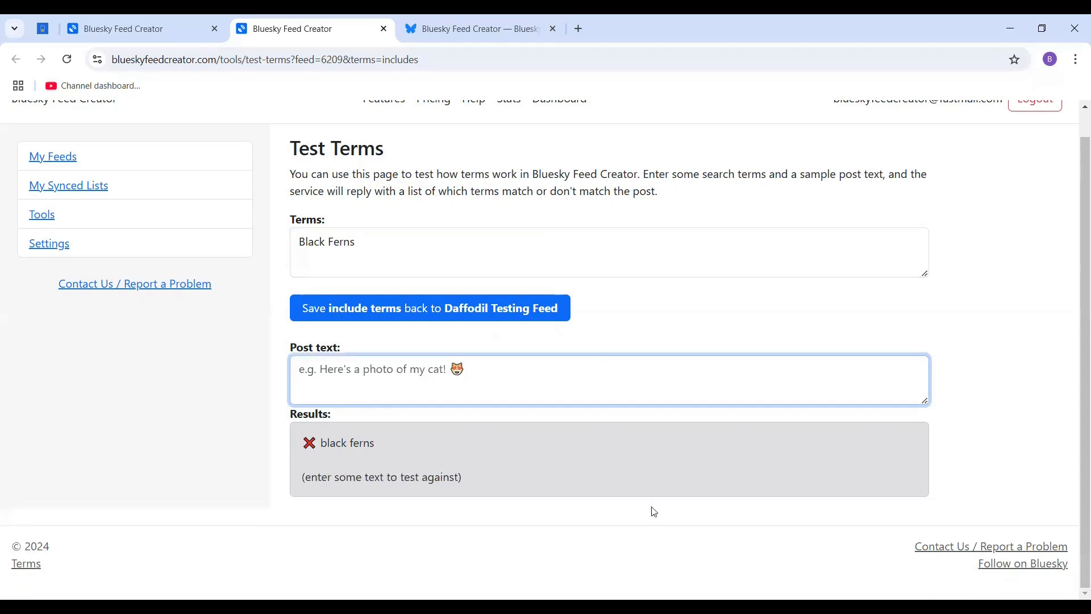
pyautogui.click(374, 242)
pyautogui.press('Return')
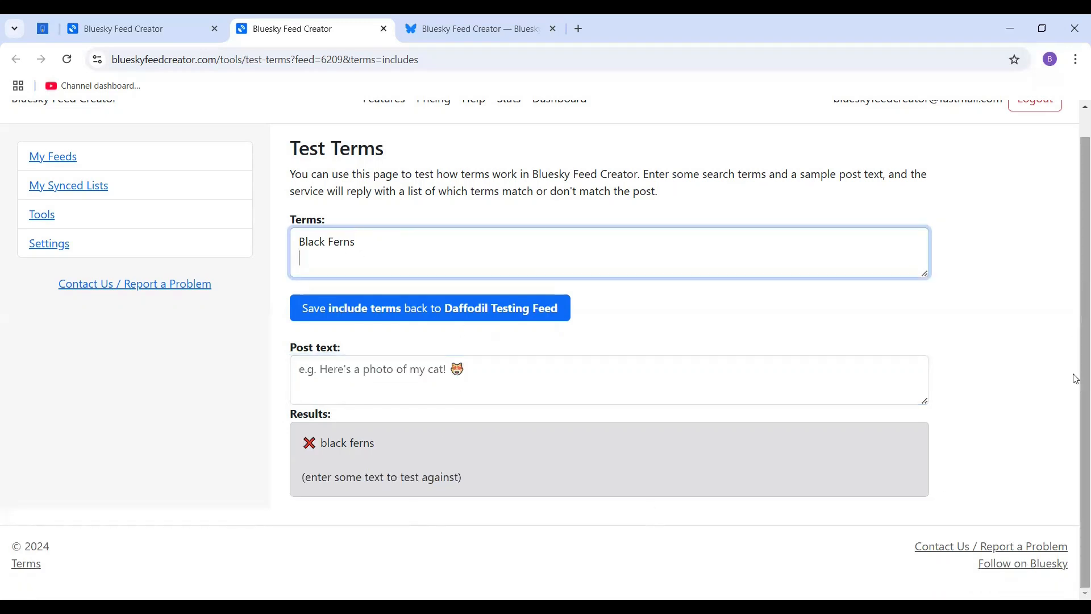
pyautogui.write('b*l*a*c*k')
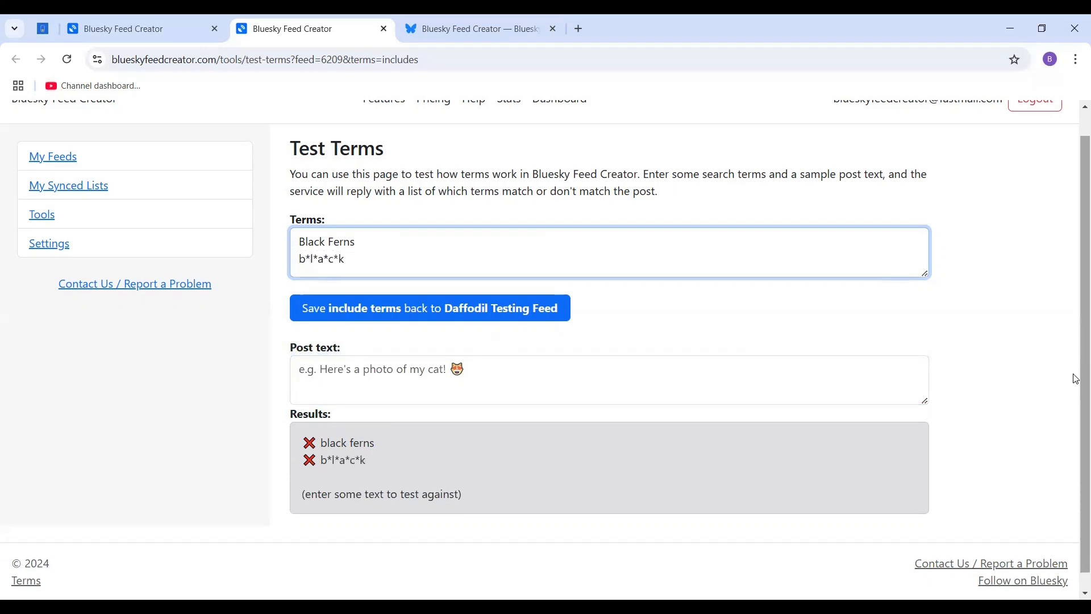
pyautogui.write(' f*e*r*n*s')
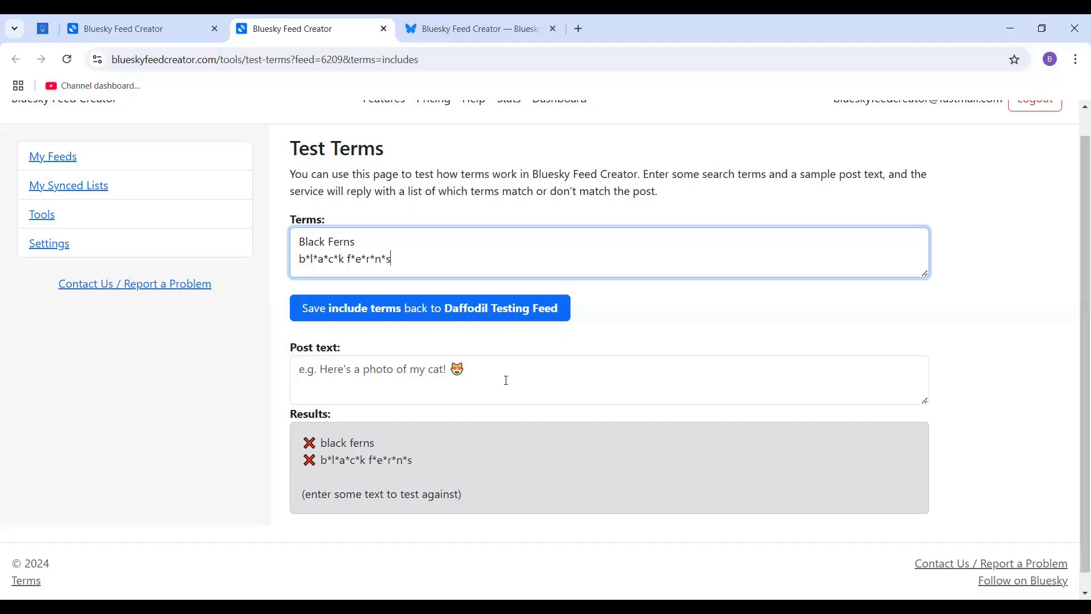
# Test both Black Ferns terms against the post text "Go black ferns".
pyautogui.click(407, 400)
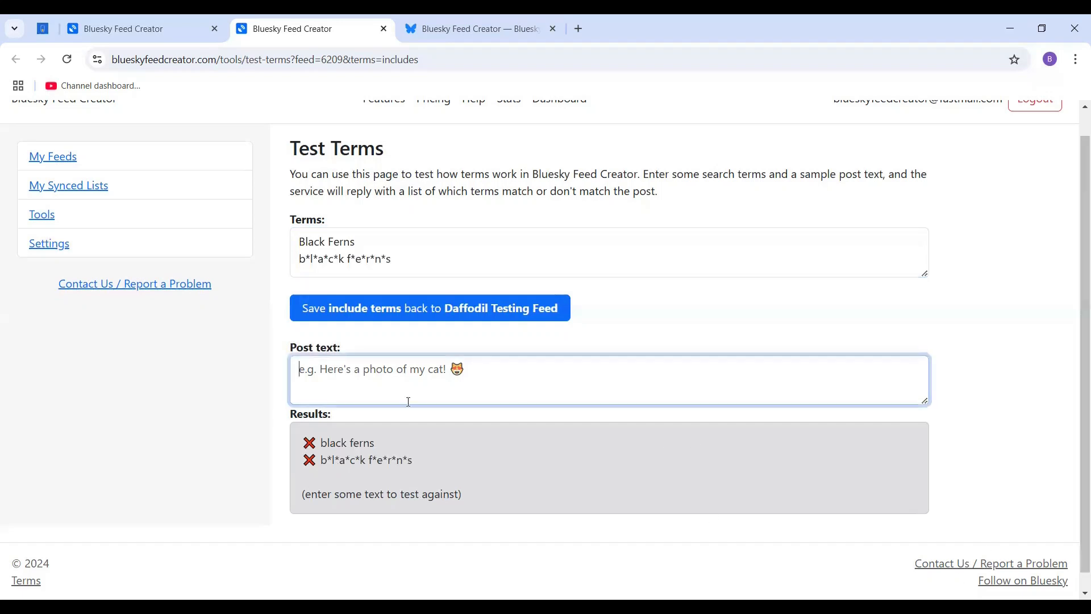
pyautogui.click(300, 260)
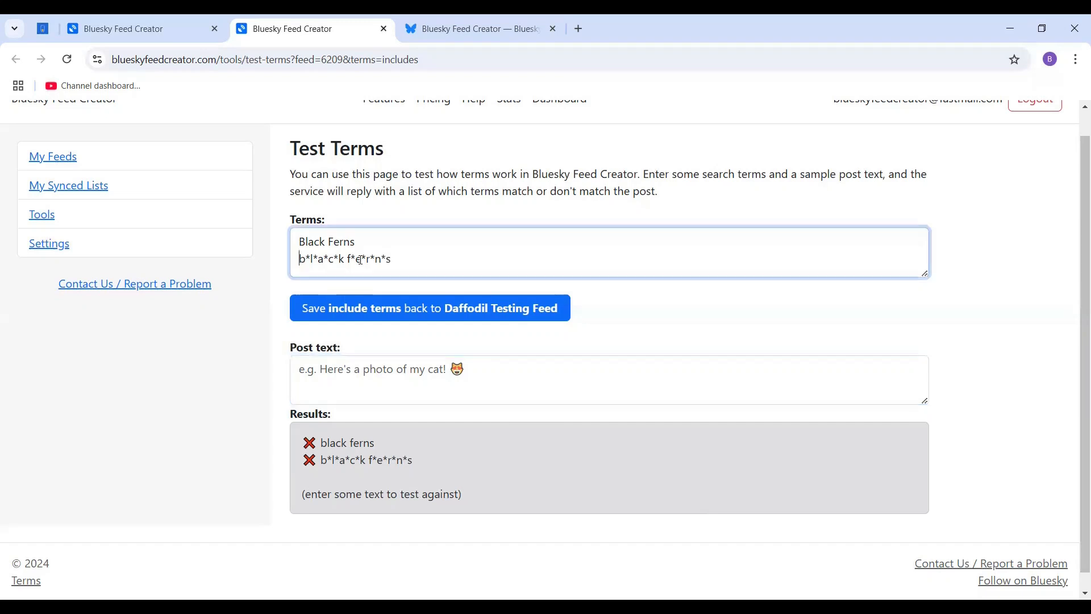
pyautogui.click(499, 388)
pyautogui.write('Go')
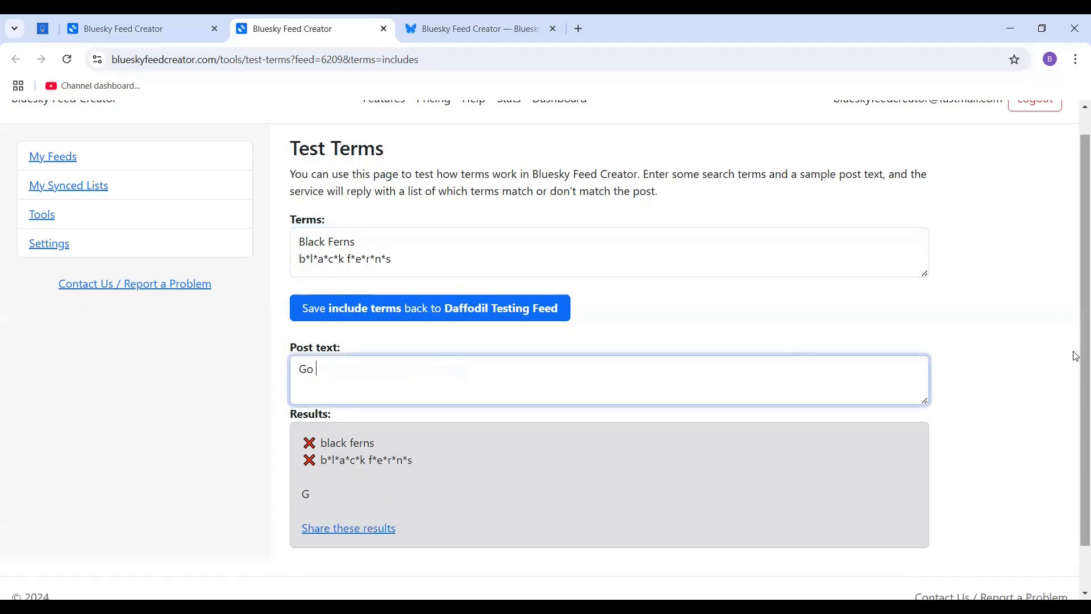
pyautogui.write(' black ferns')
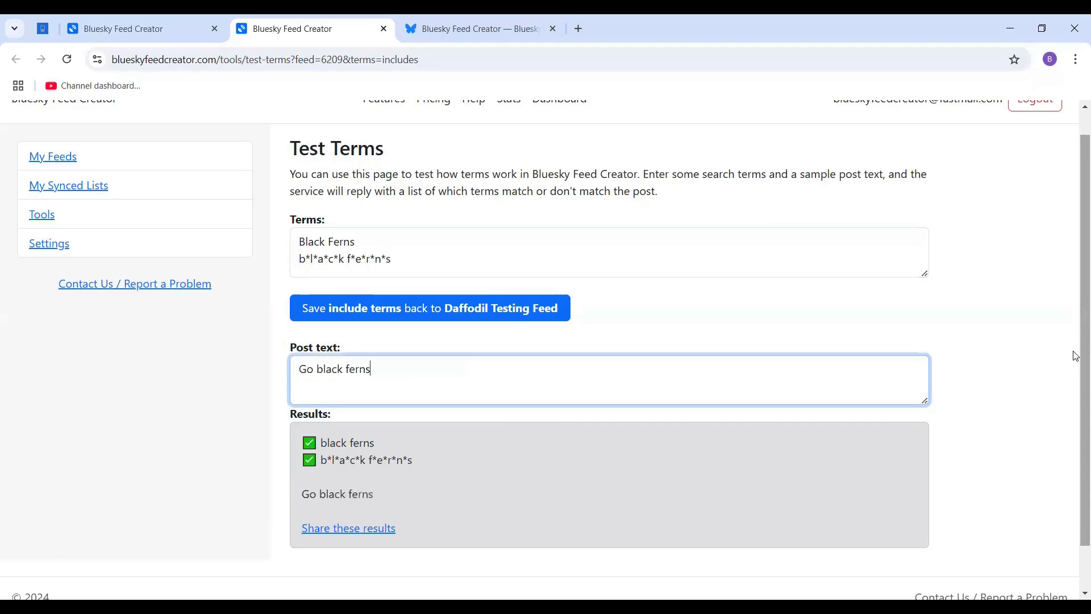
# Replace "black ferns" in the post text with a stretched spelling that repeats every letter several times, keeping "Go" in front.
pyautogui.press('BackSpace')
pyautogui.press('BackSpace')
pyautogui.press('BackSpace')
pyautogui.press('BackSpace')
pyautogui.press('BackSpace')
pyautogui.press('BackSpace')
pyautogui.press('BackSpace')
pyautogui.press('BackSpace')
pyautogui.press('BackSpace')
pyautogui.write('bbbbbllllllaaacccccckkkk fffeeerrrnnnsss')
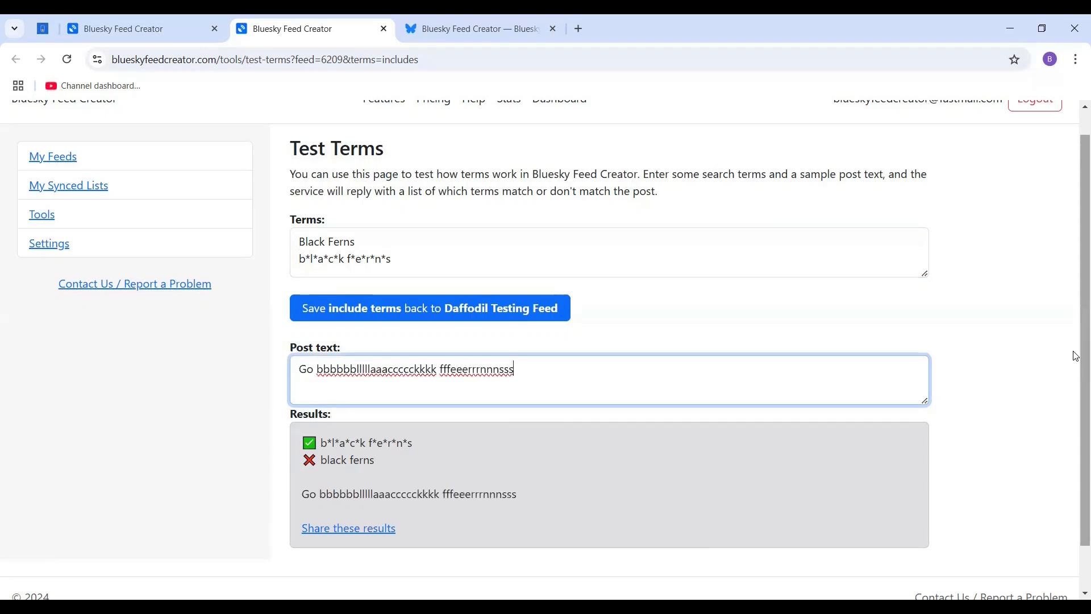
# Lengthen the runs of n and a in the stretched post text by several more letters each.
pyautogui.click(497, 372)
pyautogui.write('nnnnn')
pyautogui.click(384, 373)
pyautogui.write('aaaaa')
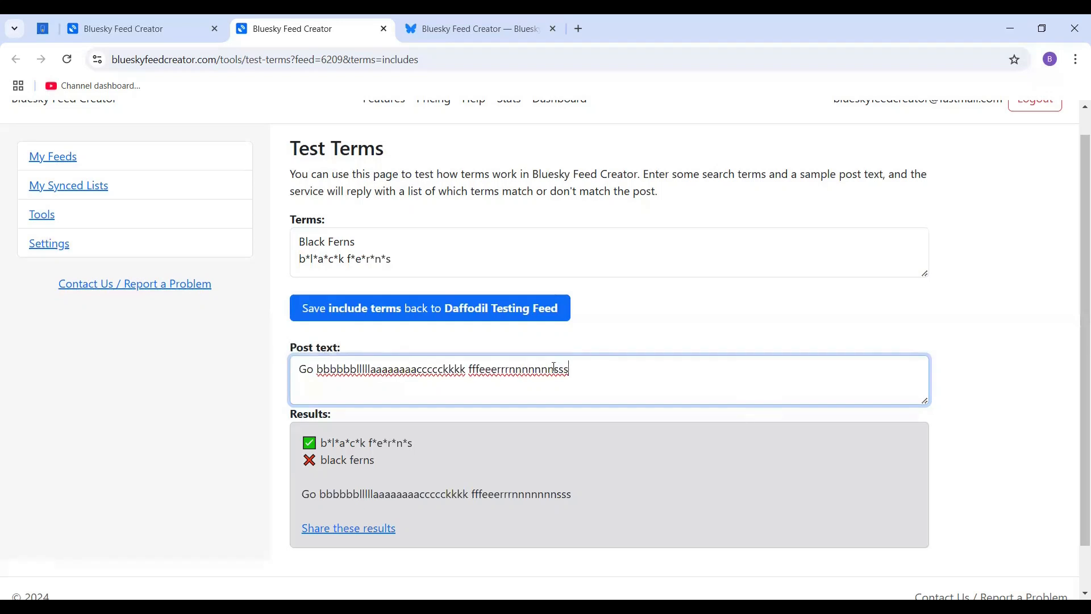
# Compare the asterisks in the b*l*a*c*k f*e*r*n*s term with the repeated letters in the stretched post text.
pyautogui.hotkey('ctrl', 'shift', 'Left')
pyautogui.hotkey('ctrl', 'shift', 'Left')
pyautogui.moveTo(306, 259); pyautogui.dragTo(387, 261)
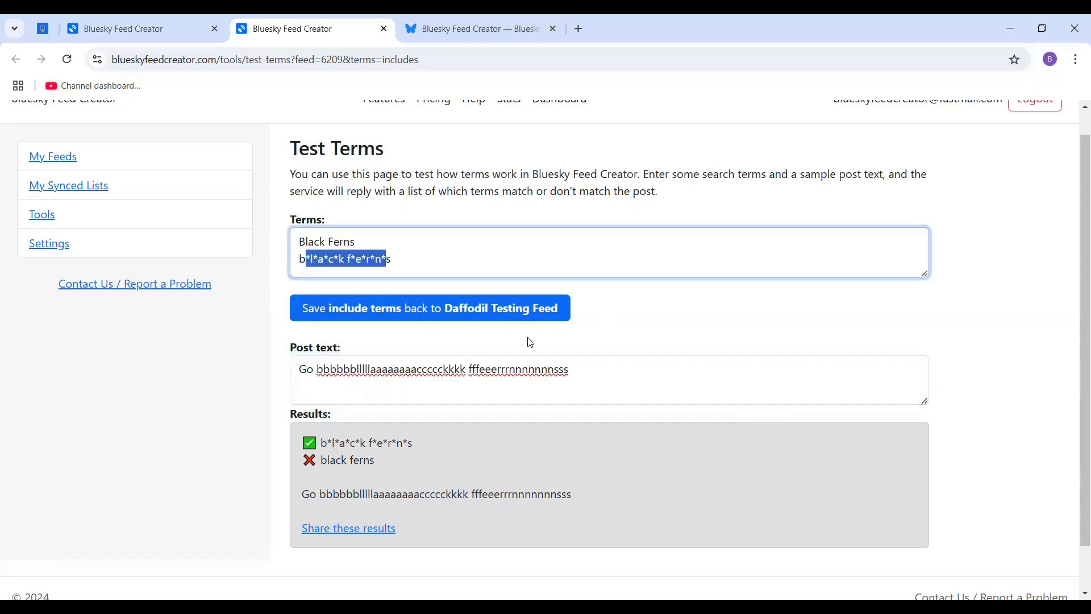
pyautogui.click(529, 371)
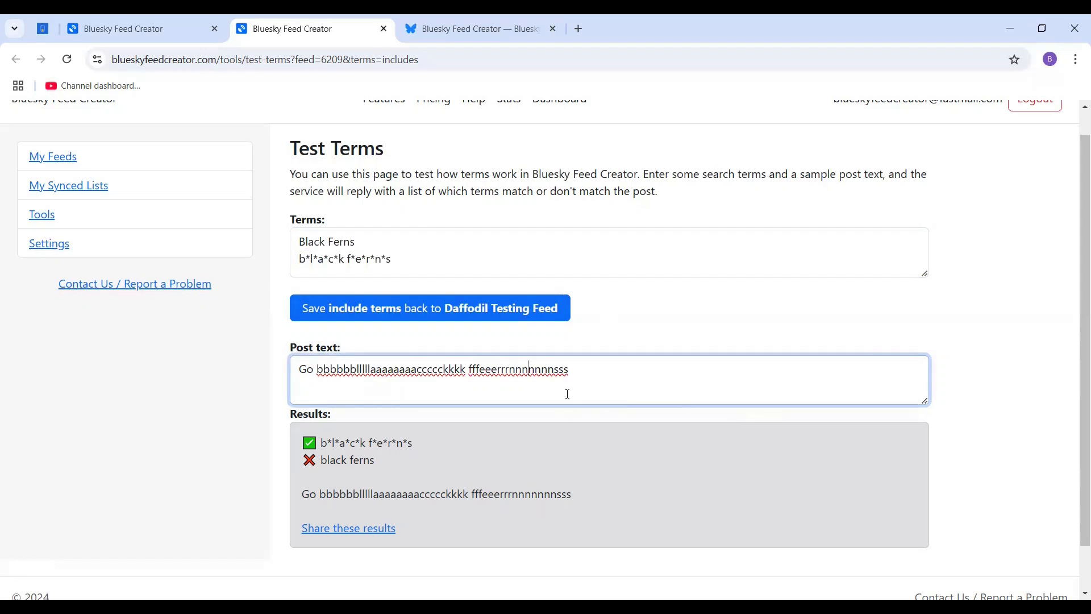
pyautogui.moveTo(578, 379); pyautogui.dragTo(276, 384)
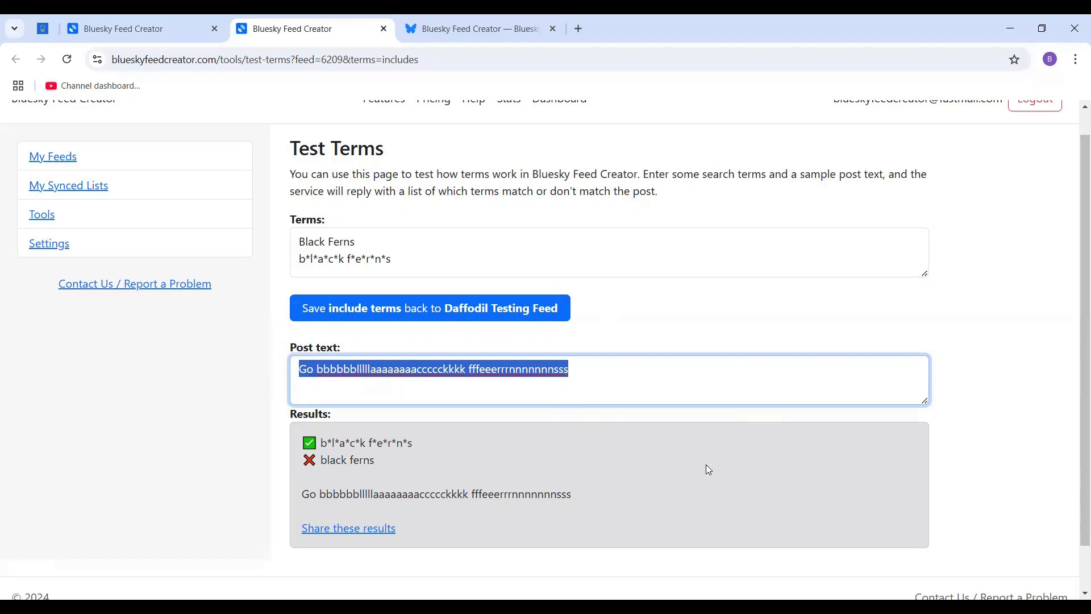
pyautogui.click(522, 377)
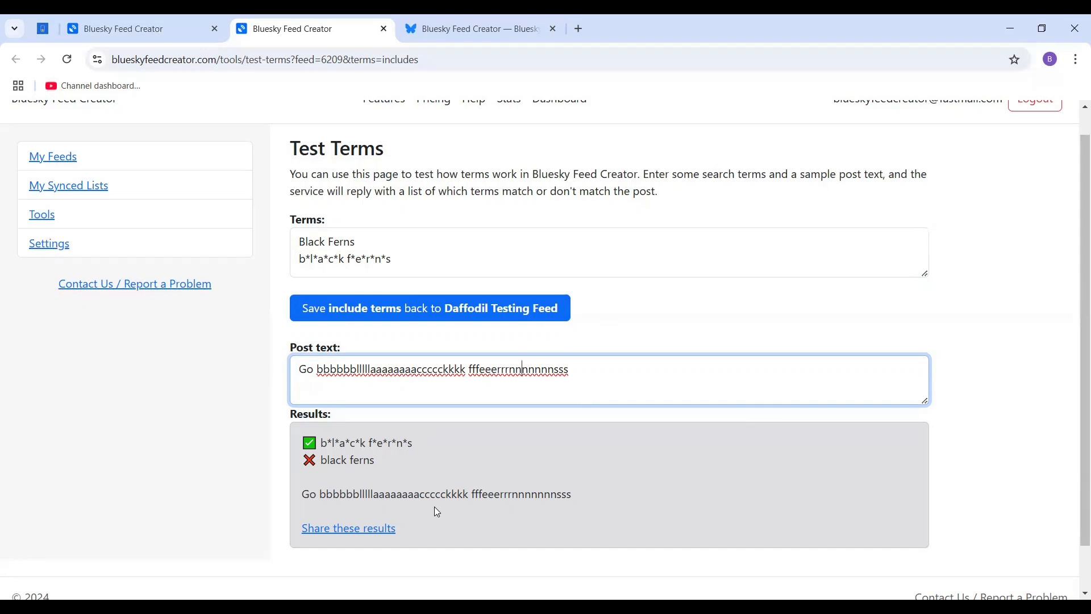
pyautogui.scroll(1, 544, 442)
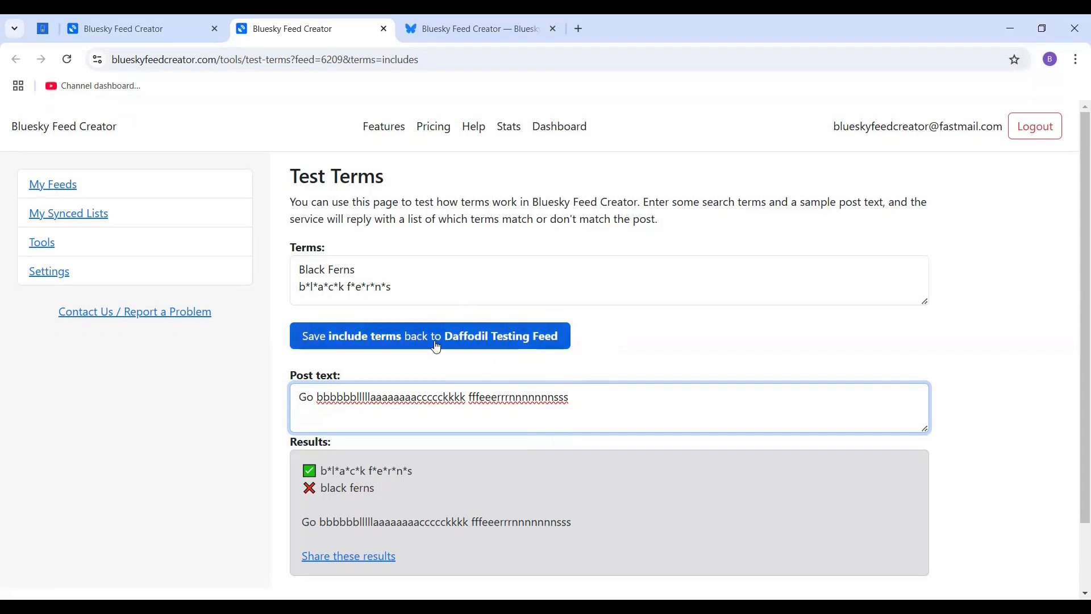
# Return to the daffodil feed's settings and review the include, require-approval and exclude term fields with their term-testing links.
pyautogui.click(129, 34)
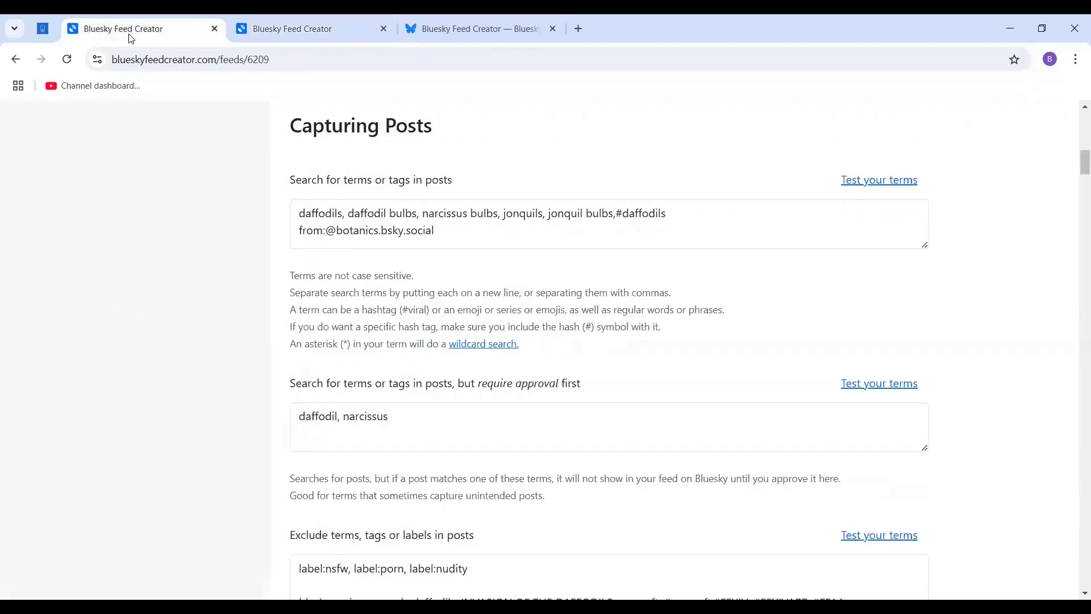
pyautogui.scroll(3, 362, 355)
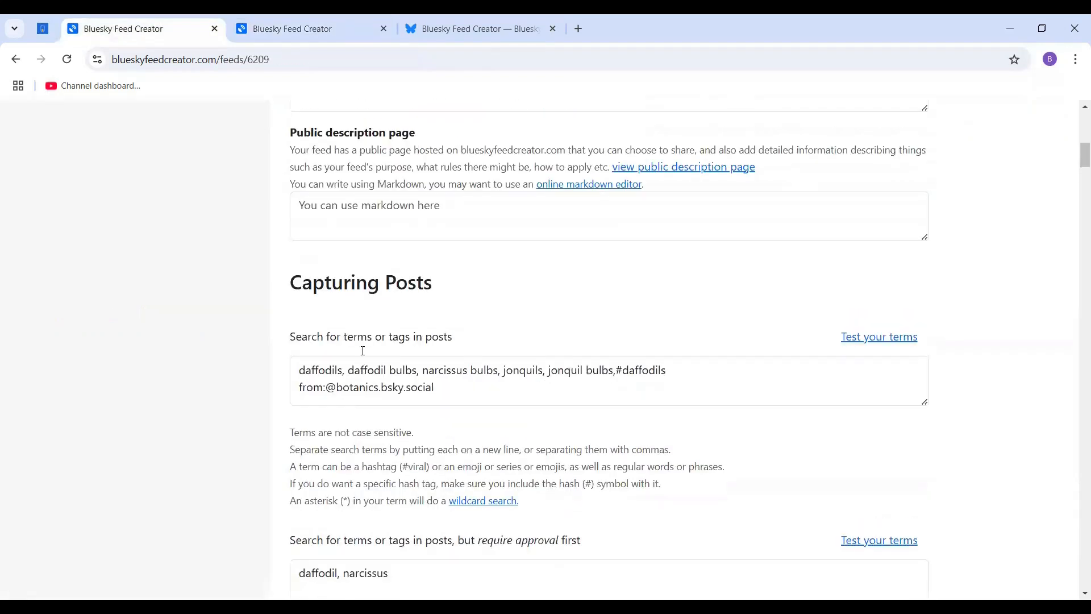
pyautogui.scroll(10, 362, 350)
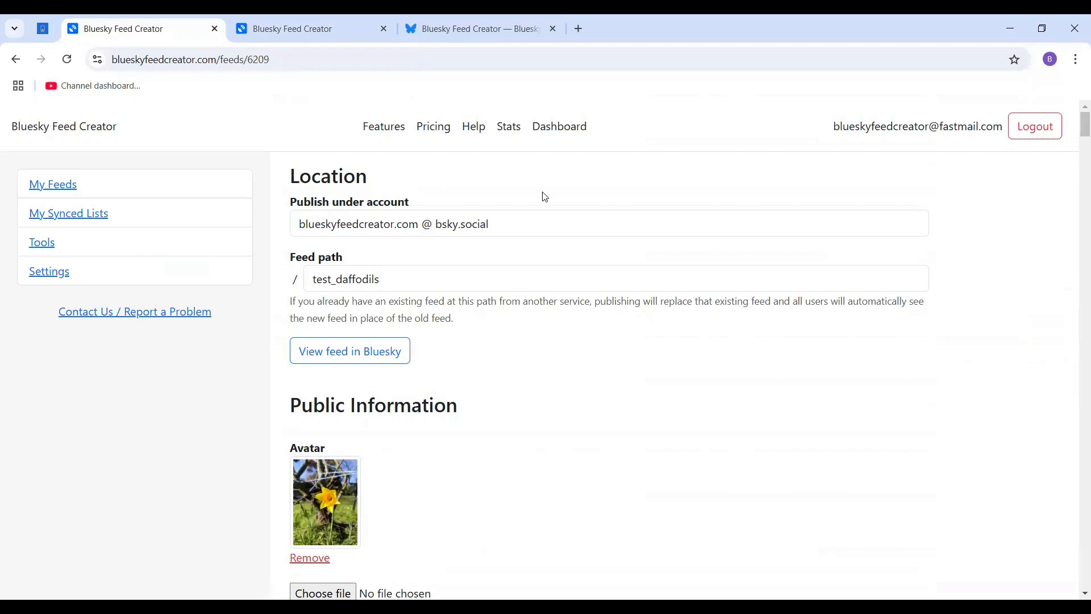
pyautogui.scroll(-10, 553, 360)
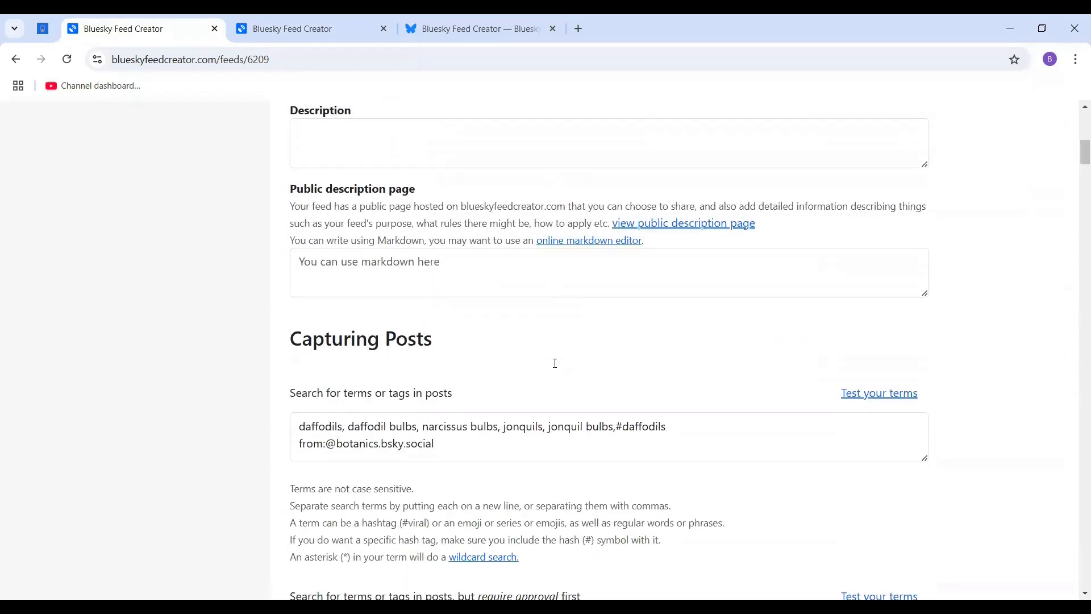
pyautogui.scroll(-1, 555, 362)
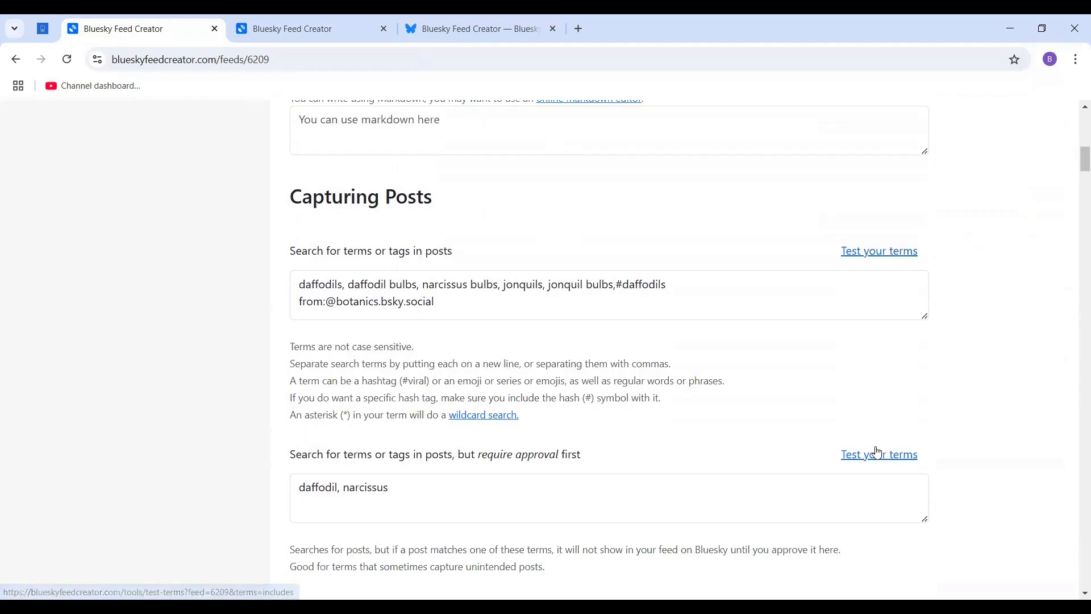
pyautogui.scroll(-3, 935, 408)
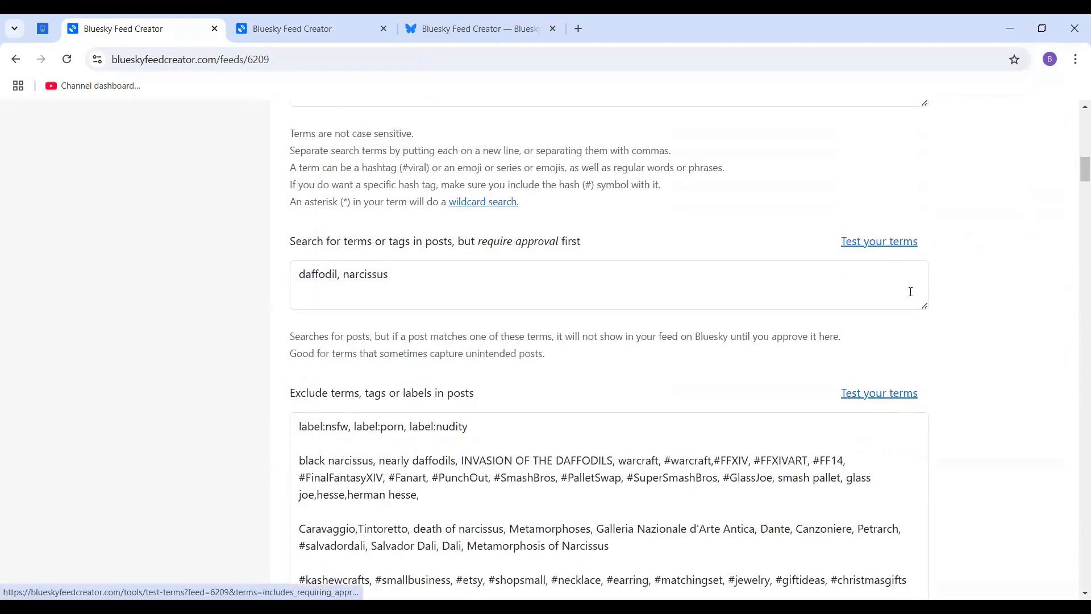
pyautogui.scroll(2, 917, 306)
pyautogui.scroll(4, 918, 318)
pyautogui.scroll(-3, 917, 319)
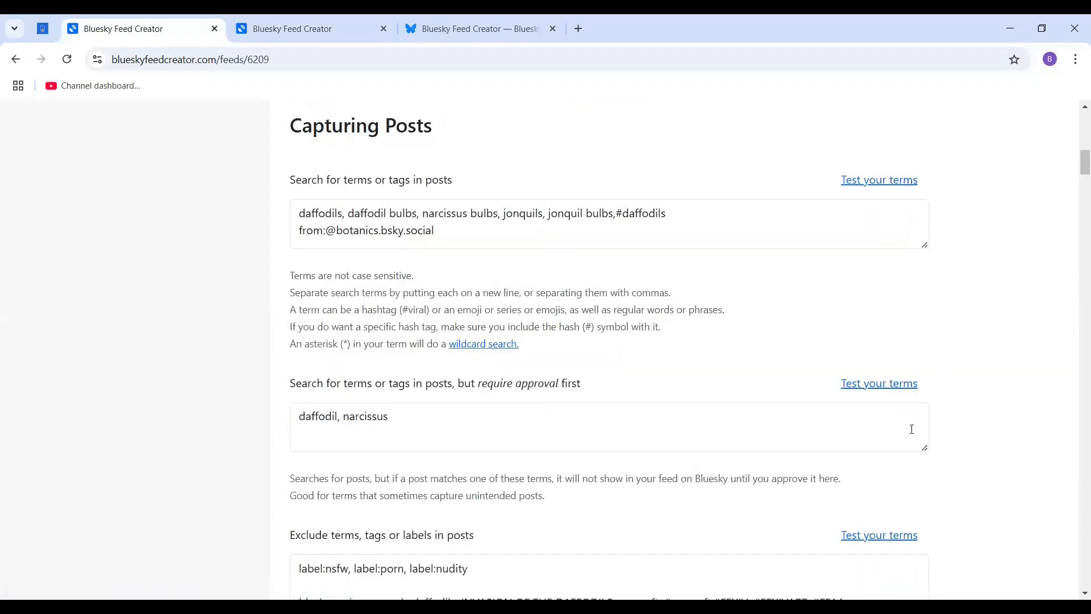
pyautogui.scroll(-4, 829, 419)
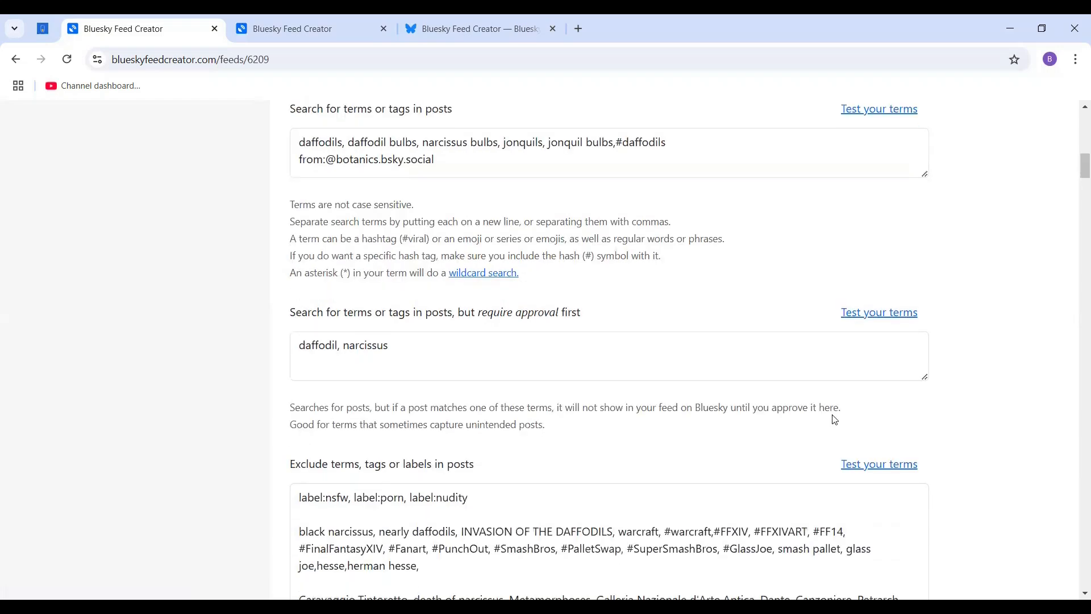
pyautogui.scroll(3, 838, 427)
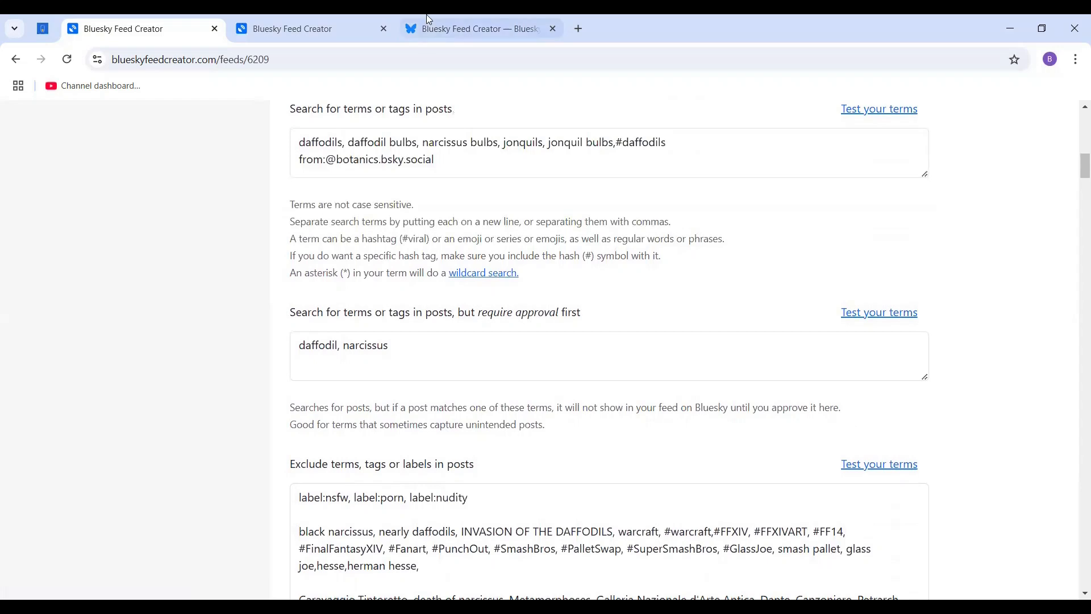
# Switch to Bluesky and open the Bluesky Feed Creator account's own profile page.
pyautogui.click(446, 30)
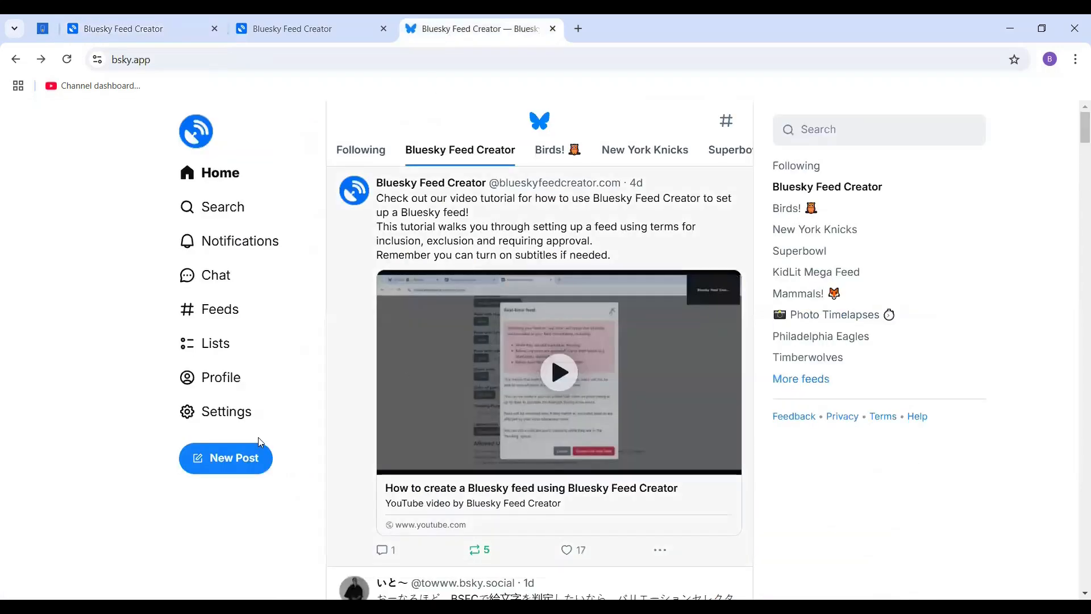
pyautogui.click(221, 377)
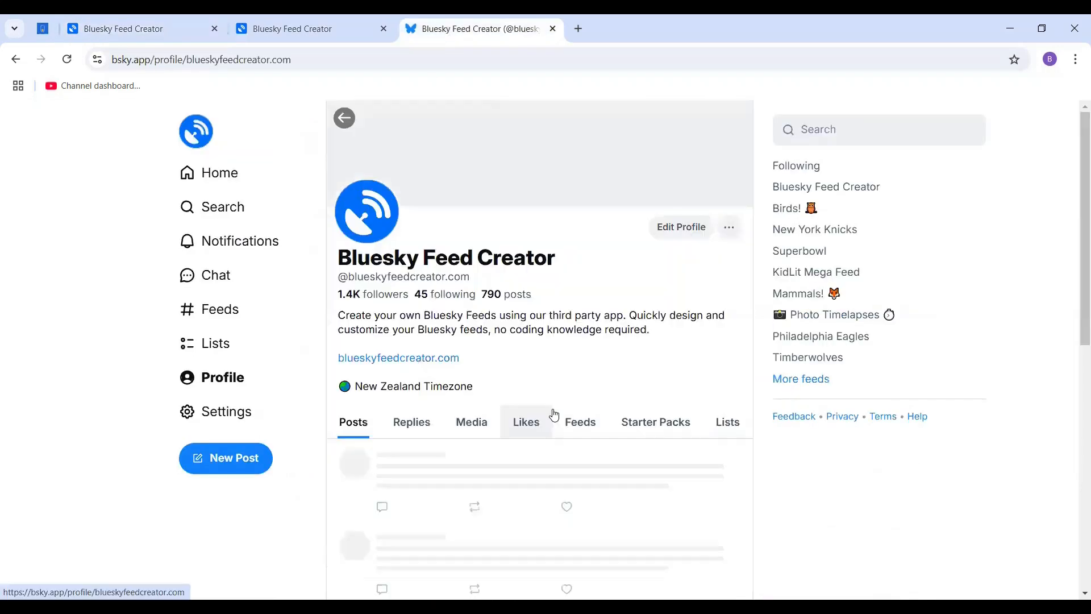